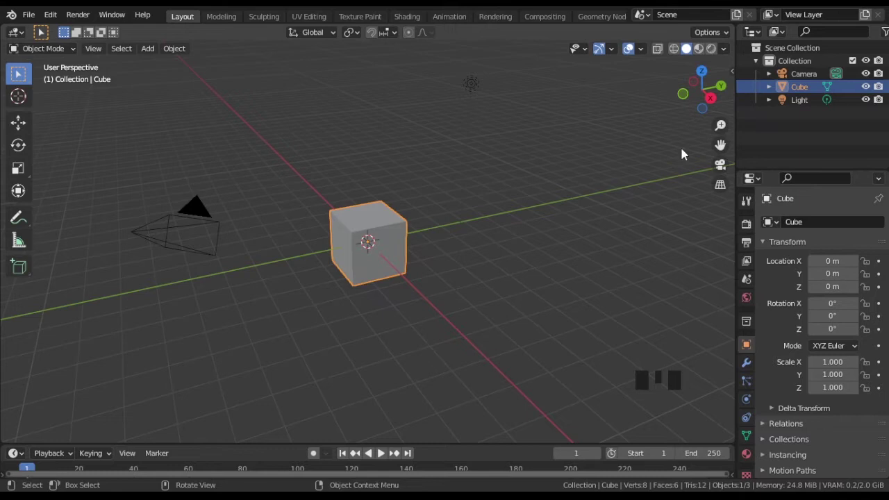
# Delete the default cube and add a plane at the origin
pyautogui.press('x')
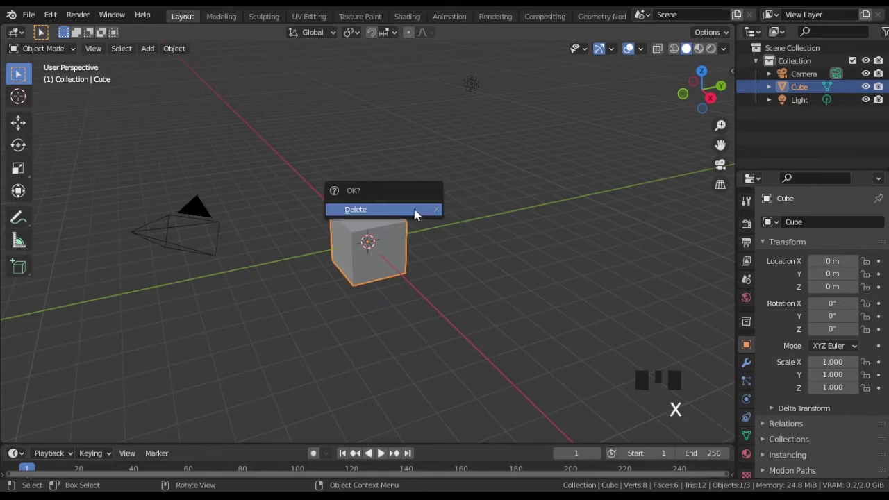
pyautogui.click(414, 209)
pyautogui.hotkey('shift', 'a')
pyautogui.moveTo(414, 210)
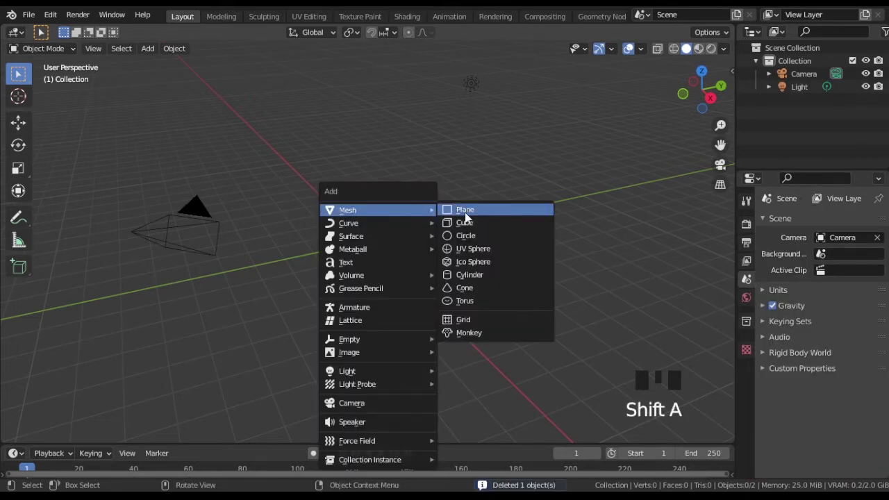
pyautogui.click(475, 213)
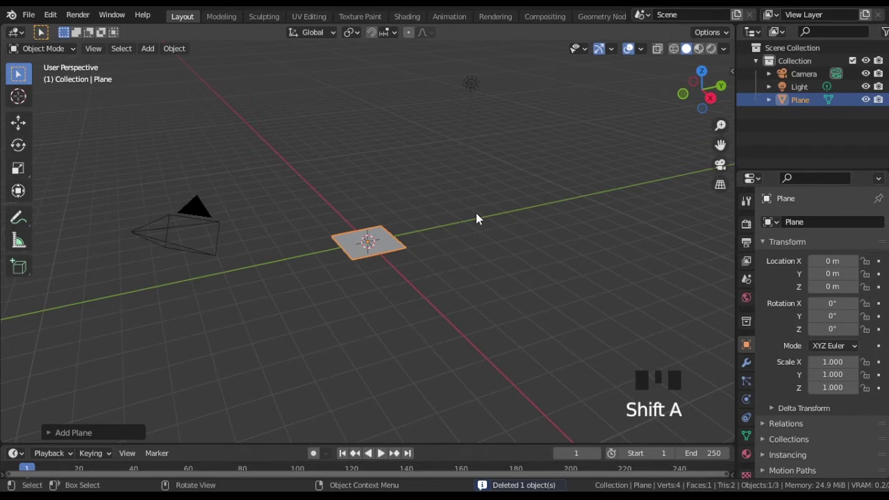
# Pull the camera closer to frame the plane using Camera to View, then show rendered shading
pyautogui.press('KP_0')
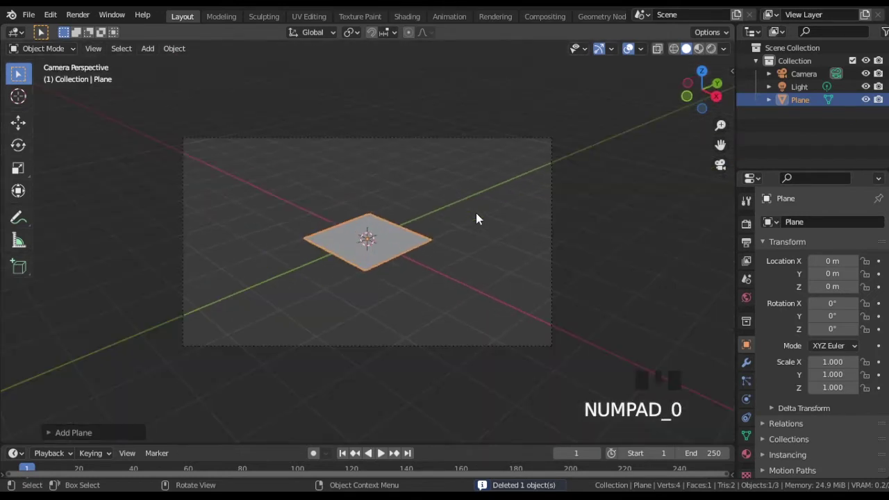
pyautogui.click(731, 70)
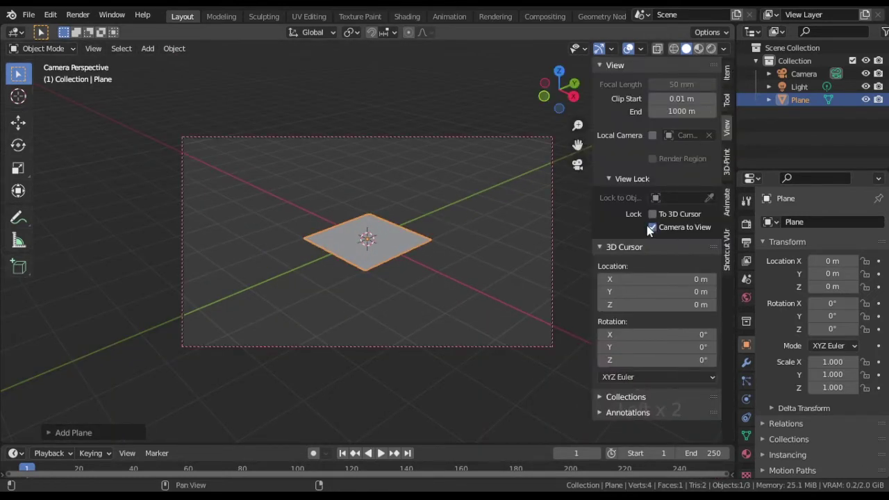
pyautogui.scroll(5, 392, 275)
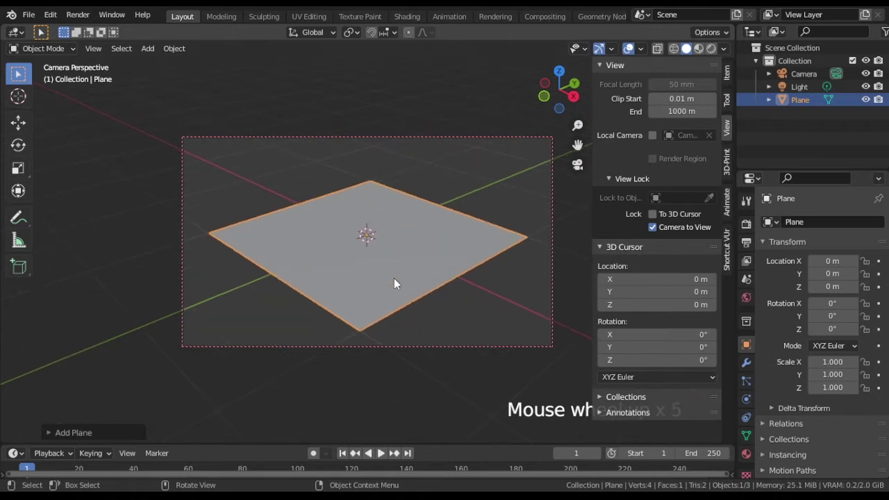
pyautogui.click(653, 227)
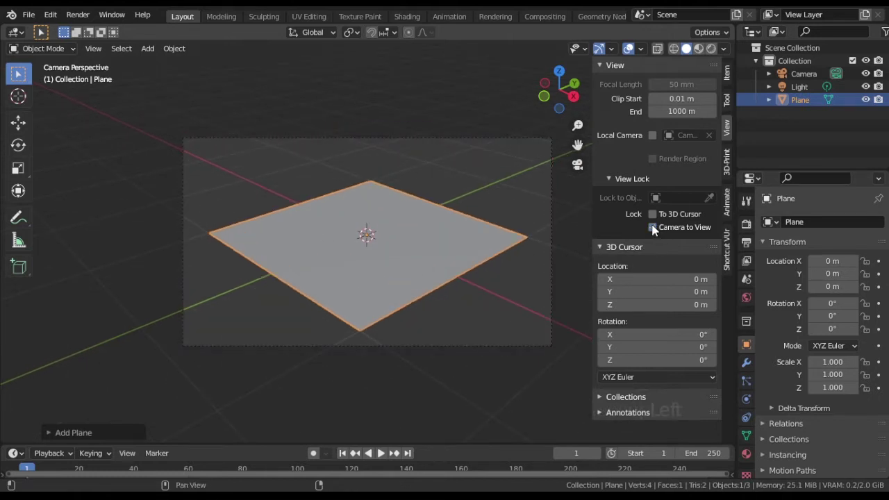
pyautogui.moveTo(490, 265); pyautogui.dragTo(464, 278, button='middle')
pyautogui.scroll(-4, 464, 278)
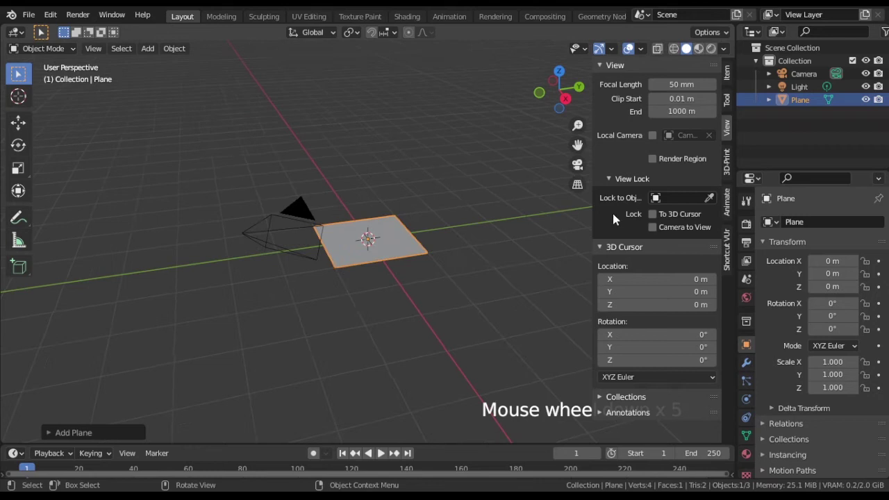
pyautogui.moveTo(593, 208); pyautogui.dragTo(734, 208)
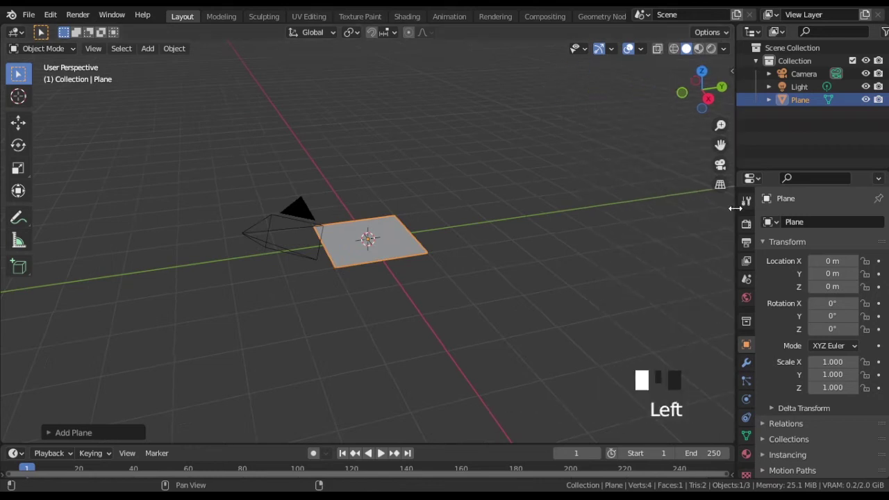
pyautogui.click(711, 50)
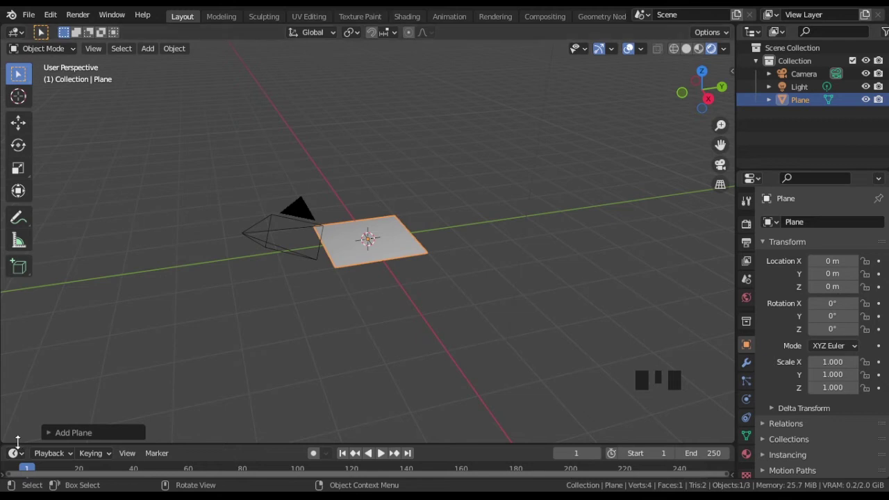
# Turn the bottom area into a Shader Editor and create a material named 'water'
pyautogui.moveTo(17, 445); pyautogui.dragTo(43, 284)
pyautogui.click(16, 295)
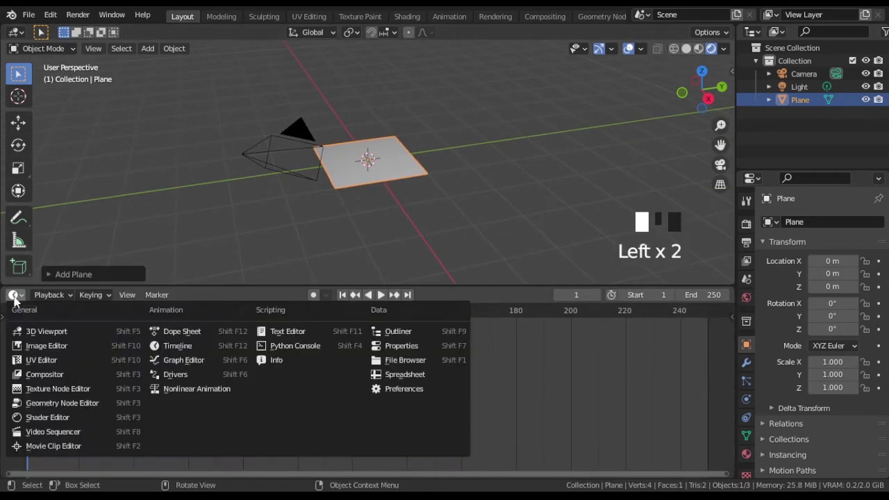
pyautogui.click(46, 417)
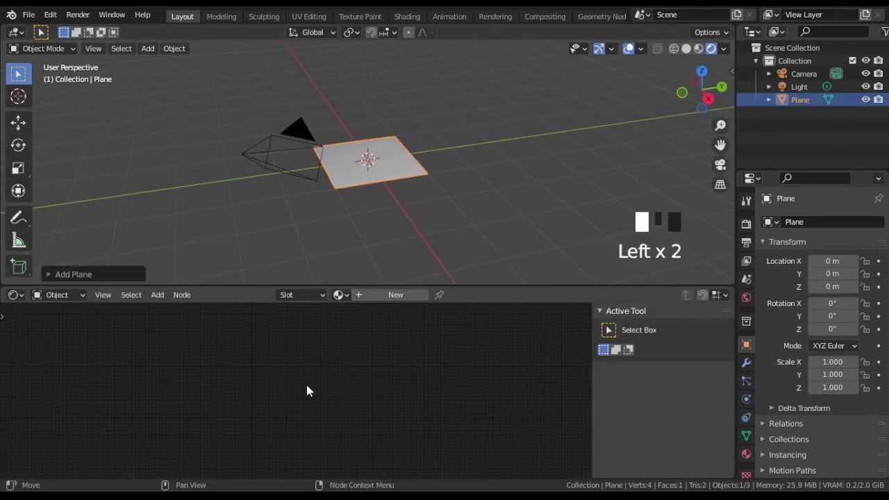
pyautogui.click(362, 294)
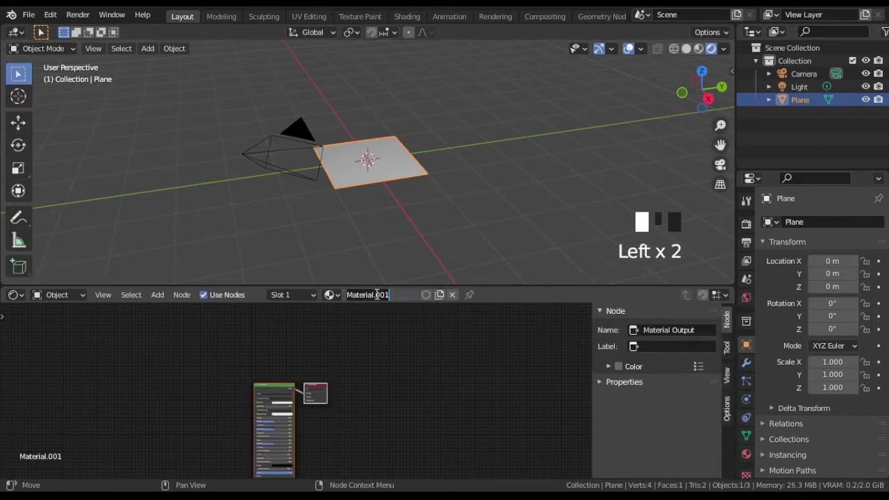
pyautogui.write('wa')
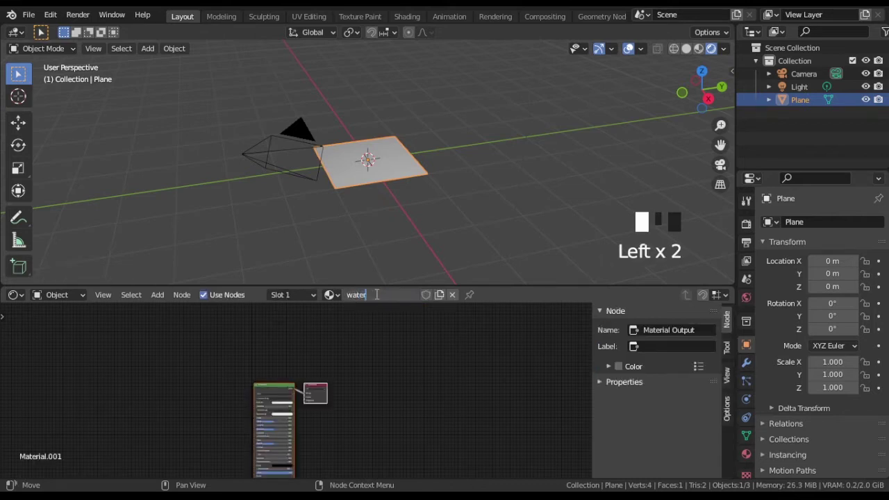
pyautogui.write('ter')
pyautogui.press('Return')
# Set the Principled BSDF roughness near 0 and the base colour to black
pyautogui.moveTo(349, 413); pyautogui.dragTo(430, 355, button='middle')
pyautogui.scroll(7, 426, 362)
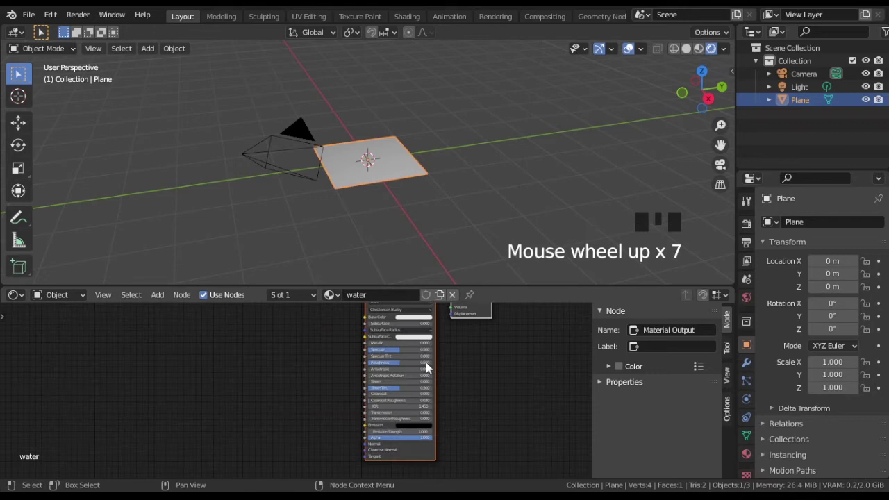
pyautogui.scroll(4, 425, 362)
pyautogui.moveTo(528, 371); pyautogui.dragTo(486, 416, button='middle')
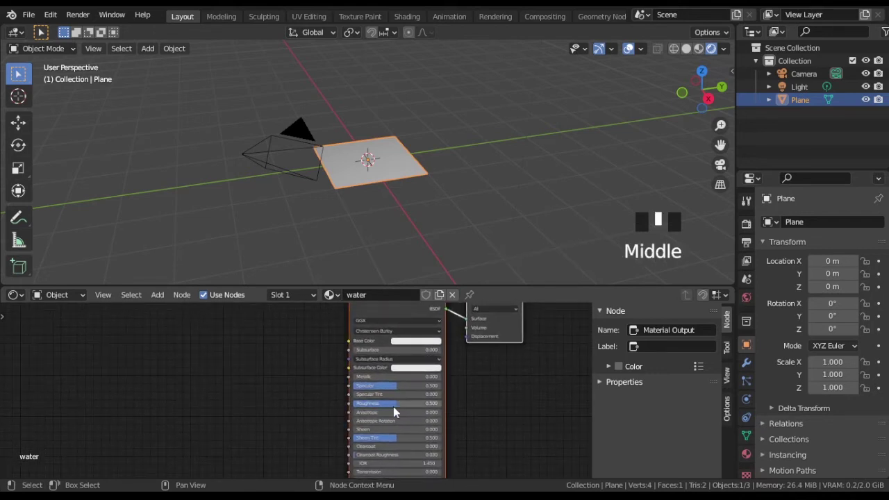
pyautogui.moveTo(393, 404); pyautogui.dragTo(354, 404)
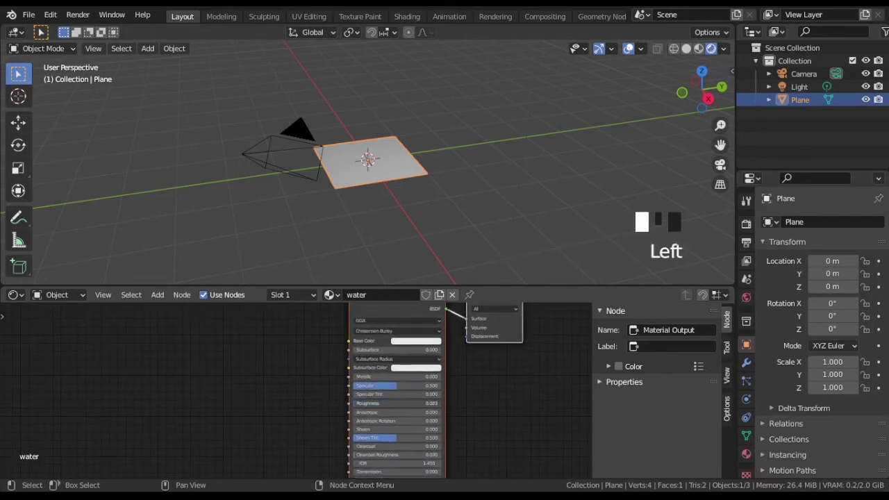
pyautogui.click(426, 343)
pyautogui.moveTo(423, 320); pyautogui.dragTo(393, 312)
pyautogui.click(243, 347)
pyautogui.moveTo(249, 354); pyautogui.dragTo(257, 389, button='middle')
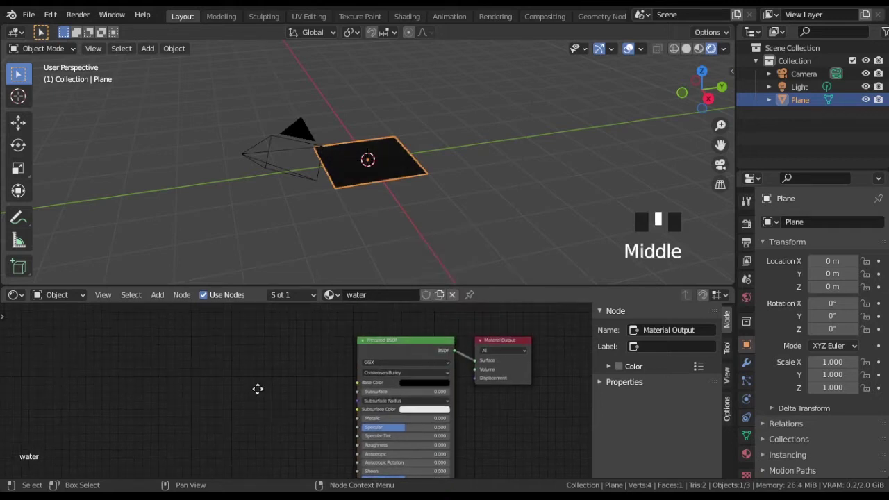
# Switch the shader editor to the World node tree
pyautogui.click(58, 295)
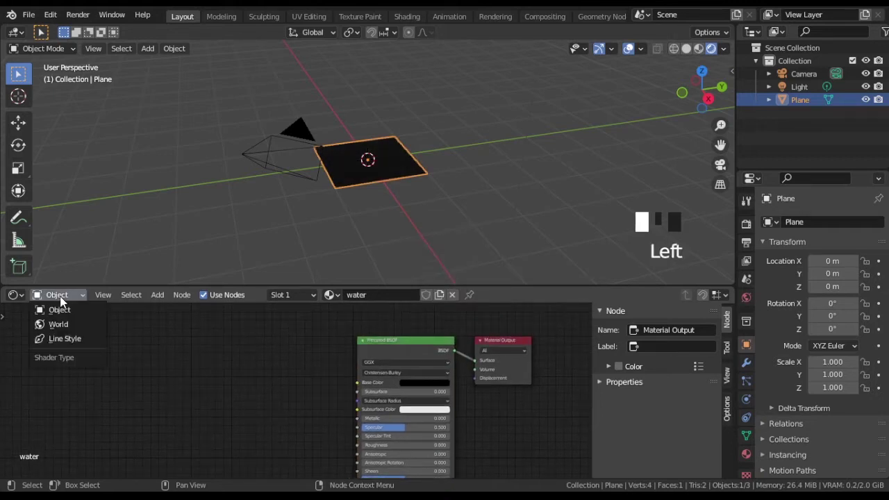
pyautogui.click(58, 325)
pyautogui.moveTo(442, 423); pyautogui.dragTo(405, 421, button='middle')
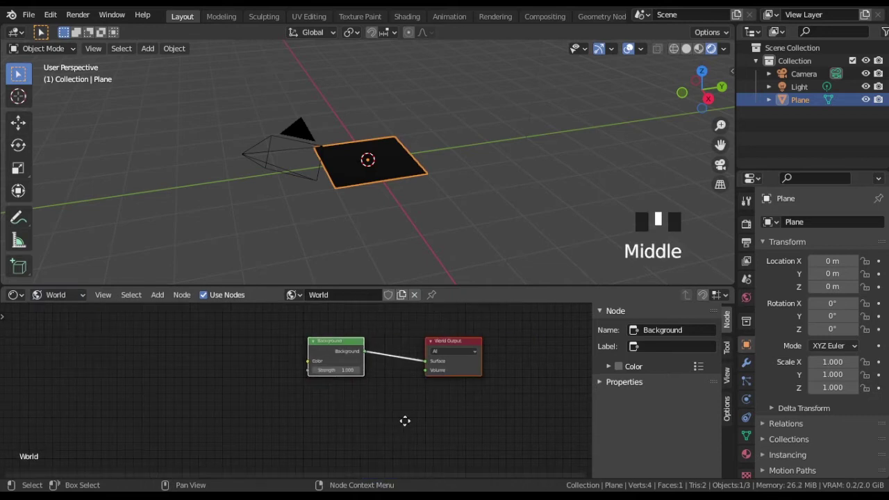
pyautogui.scroll(1, 252, 385)
pyautogui.moveTo(252, 385); pyautogui.dragTo(278, 404, button='middle')
# Add an Environment Texture feeding the Background colour and load forest.exr into it
pyautogui.hotkey('shift', 'a')
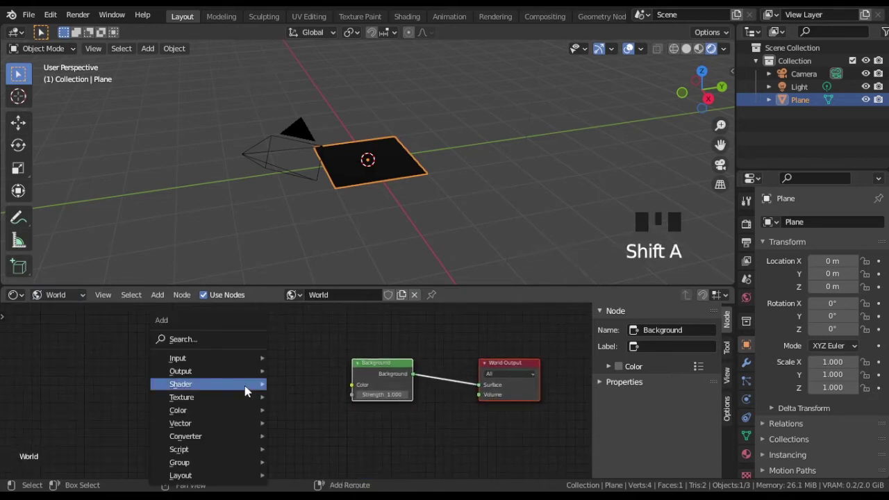
pyautogui.moveTo(239, 403)
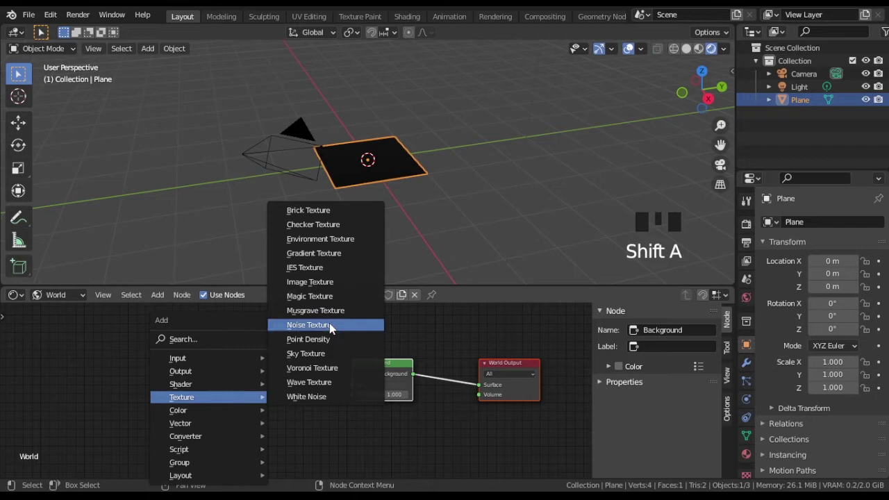
pyautogui.click(327, 238)
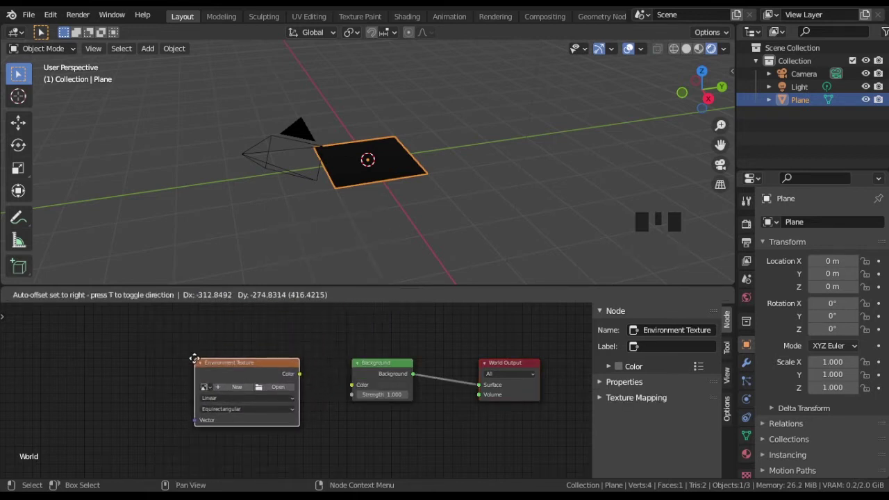
pyautogui.click(196, 362)
pyautogui.moveTo(299, 374); pyautogui.dragTo(347, 391)
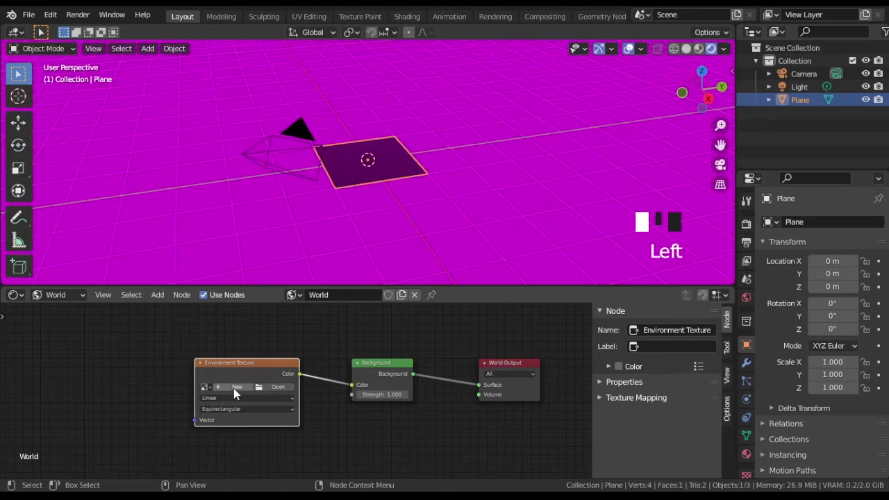
pyautogui.click(267, 388)
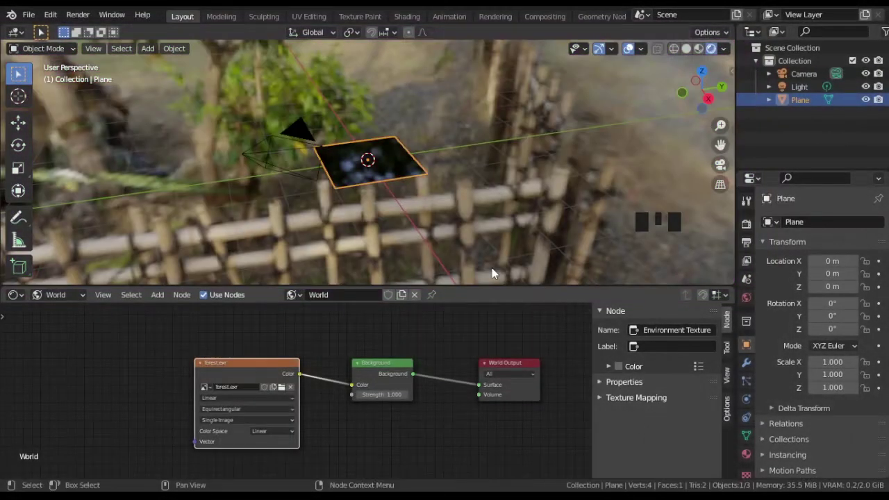
pyautogui.scroll(3, 444, 212)
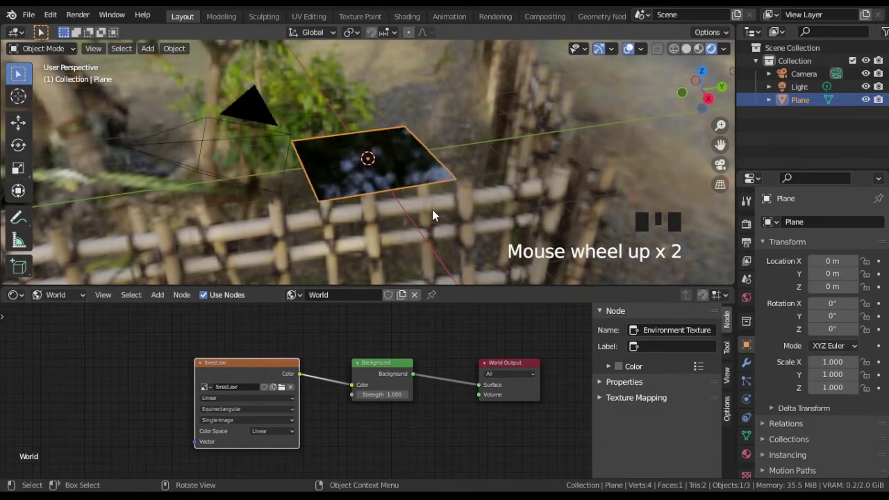
pyautogui.moveTo(458, 218)
pyautogui.mouseDown(button='middle')
pyautogui.moveTo(435, 206)
pyautogui.moveTo(426, 178)
pyautogui.moveTo(443, 246)
pyautogui.moveTo(460, 221)
pyautogui.mouseUp(button='middle')
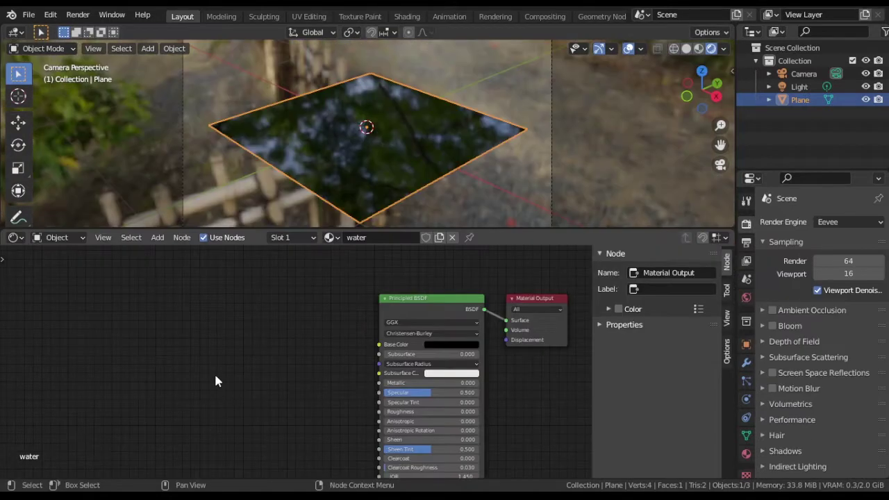
# Add a Texture Coordinate node at the far left of the water material
pyautogui.moveTo(215, 381); pyautogui.dragTo(248, 351, button='middle')
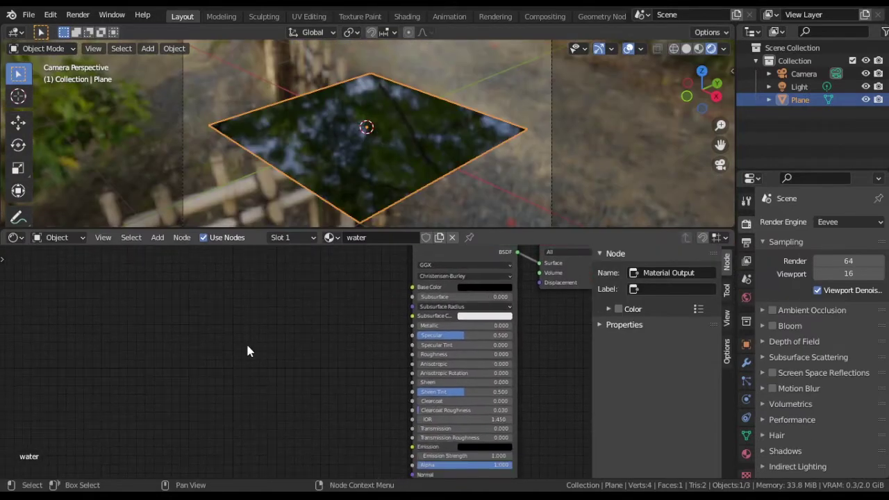
pyautogui.hotkey('shift', 'a')
pyautogui.moveTo(158, 334)
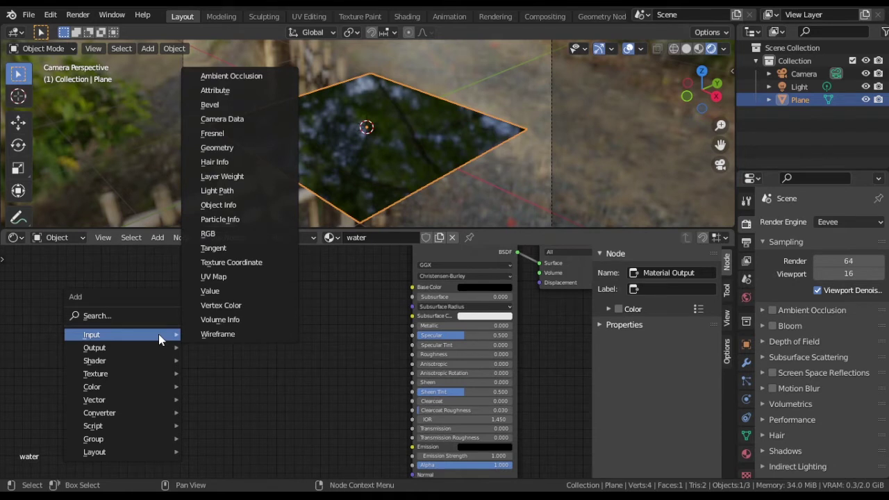
pyautogui.click(220, 262)
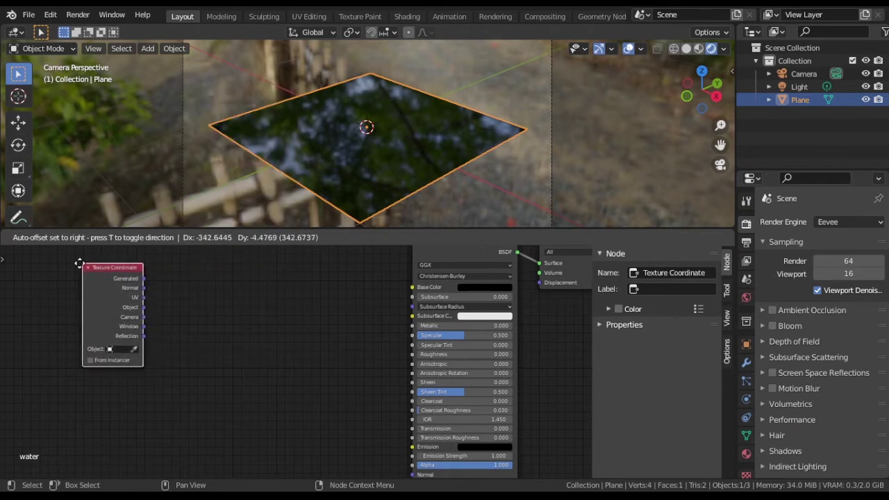
pyautogui.click(21, 262)
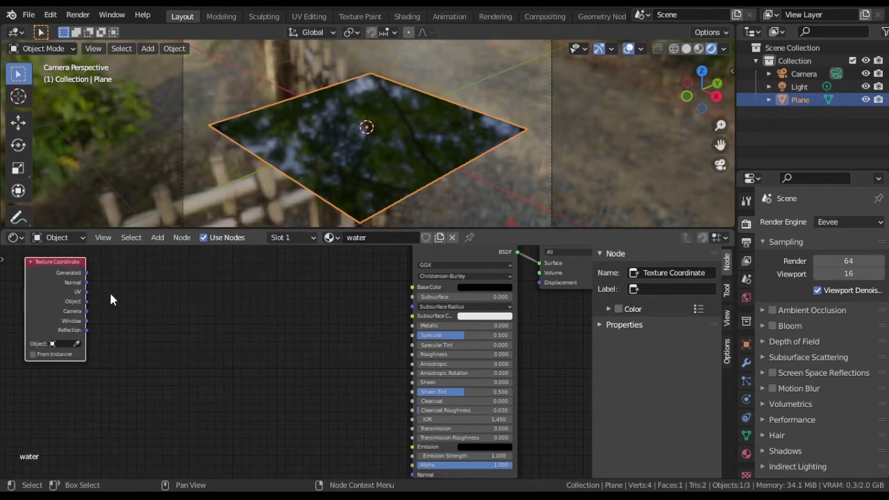
pyautogui.click(224, 314)
# Add a Texture-type Mapping node fed by the Texture Coordinate UV output
pyautogui.hotkey('shift', 'a')
pyautogui.moveTo(225, 324)
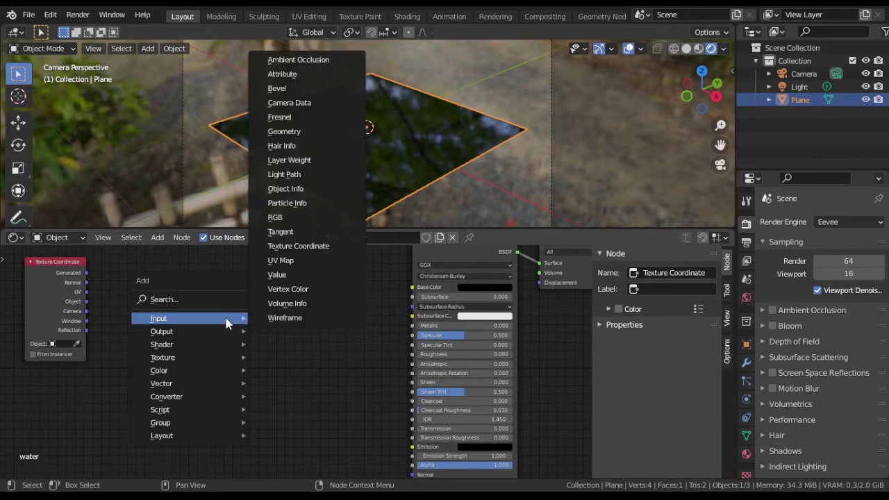
pyautogui.moveTo(220, 382)
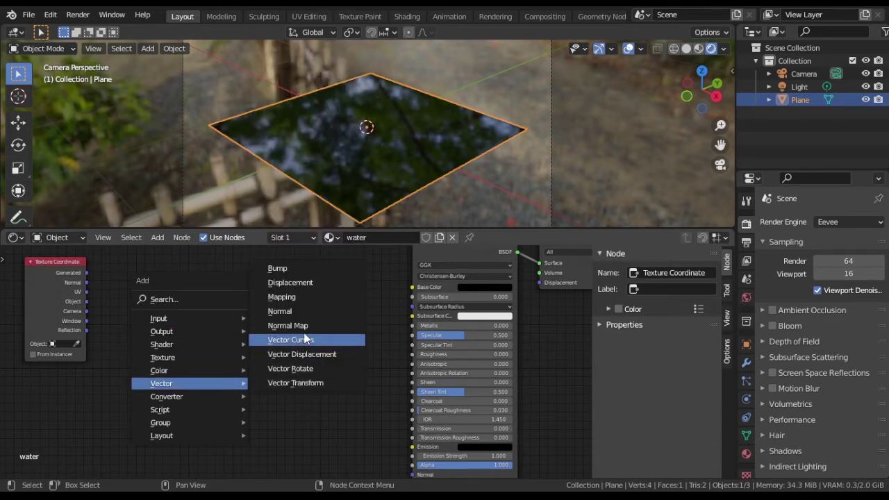
pyautogui.click(281, 297)
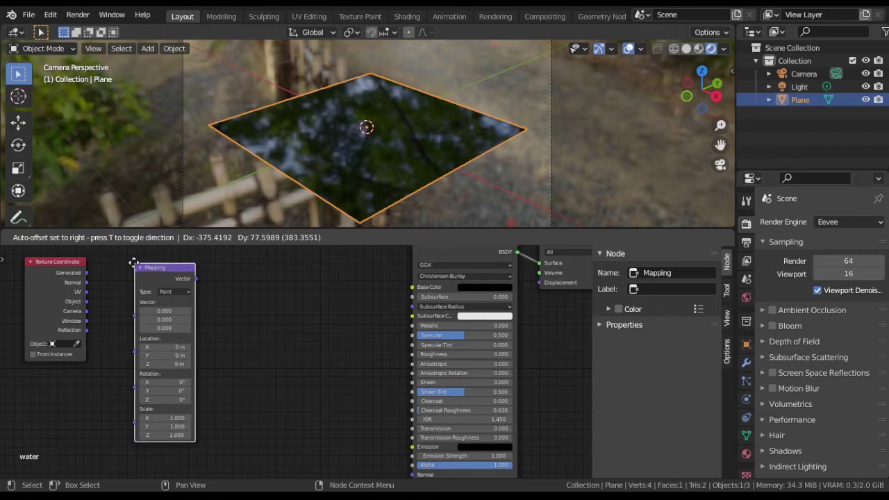
pyautogui.click(126, 258)
pyautogui.moveTo(86, 291); pyautogui.dragTo(127, 310)
pyautogui.click(165, 286)
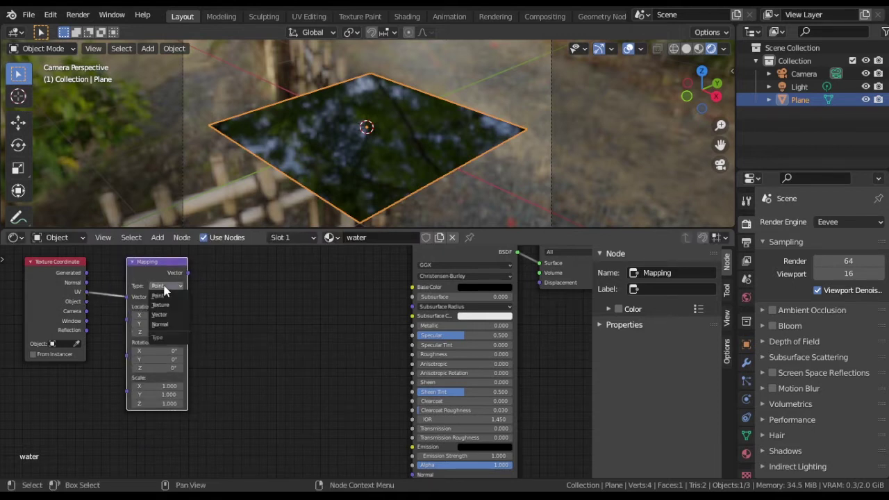
pyautogui.click(165, 306)
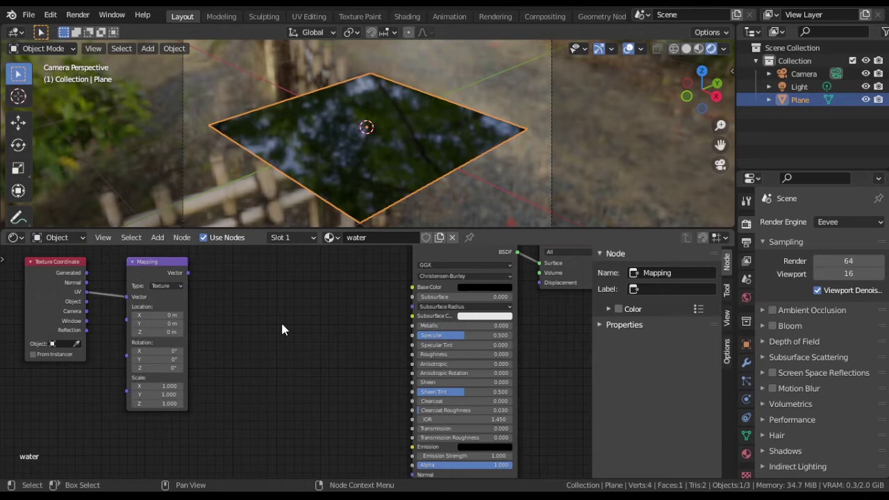
pyautogui.hotkey('shift', 'a')
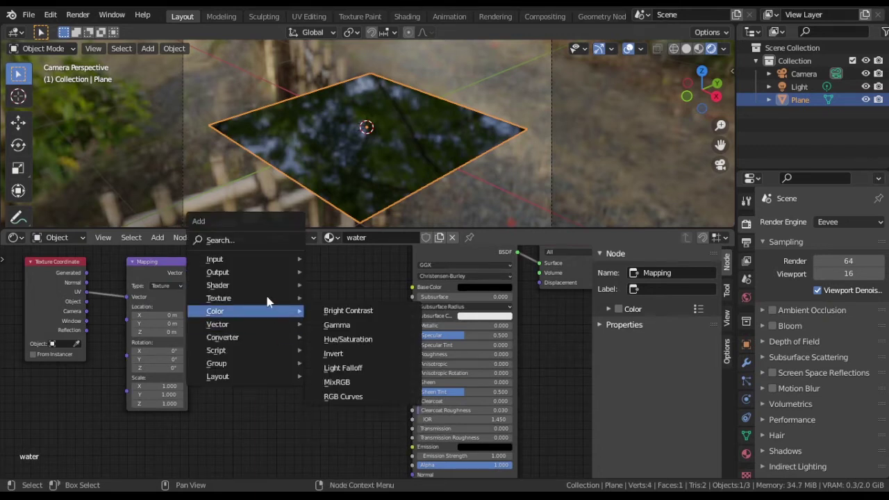
# Add a Gradient Texture node set to Spherical
pyautogui.moveTo(288, 299)
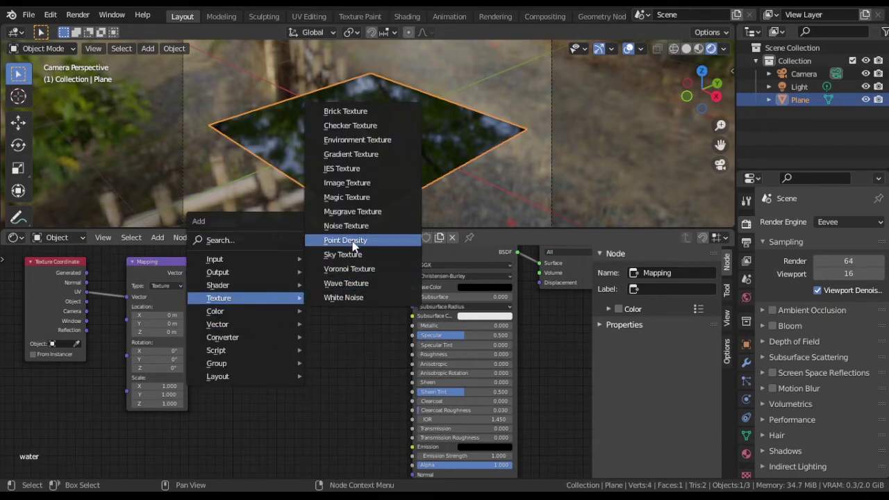
pyautogui.click(357, 154)
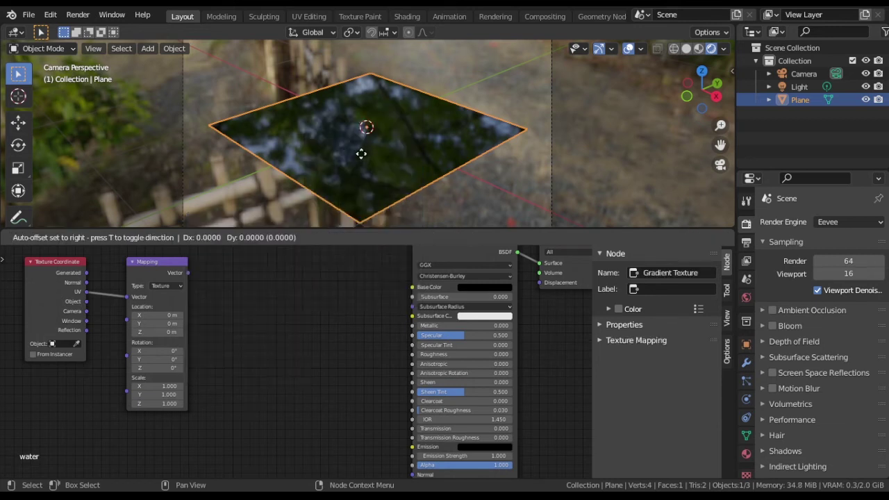
pyautogui.click(229, 325)
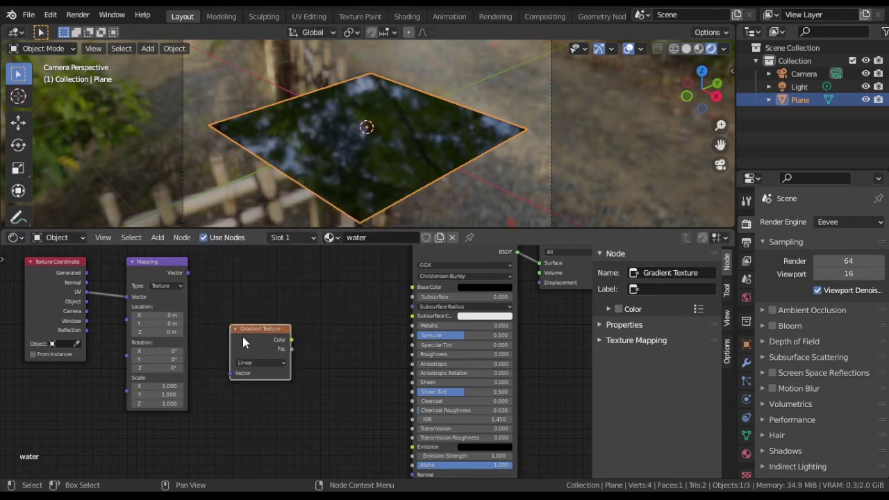
pyautogui.click(260, 361)
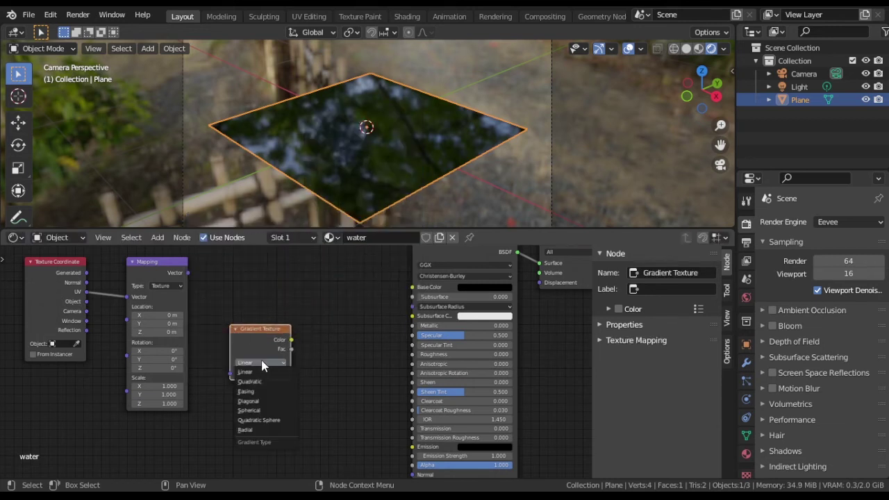
pyautogui.click(264, 411)
pyautogui.moveTo(258, 330); pyautogui.dragTo(239, 339)
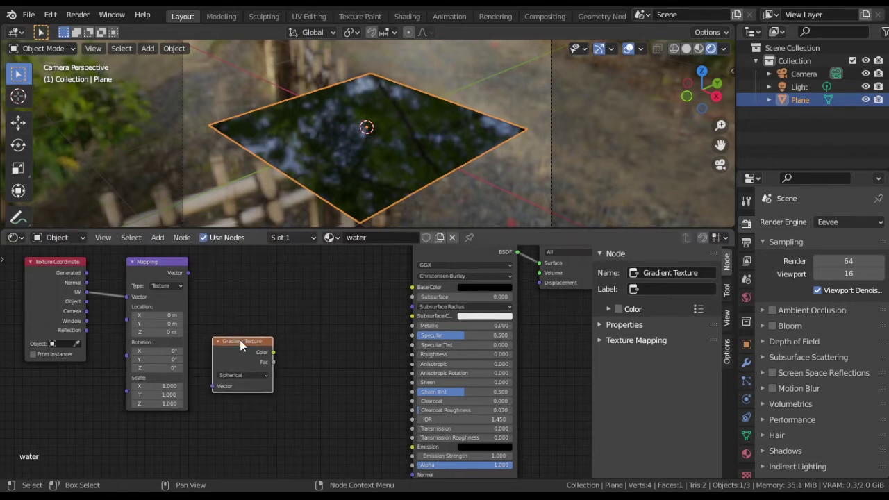
# Duplicate the Spherical gradient above the original and link the Mapping output to it
pyautogui.hotkey('shift', 'd')
pyautogui.click(232, 273)
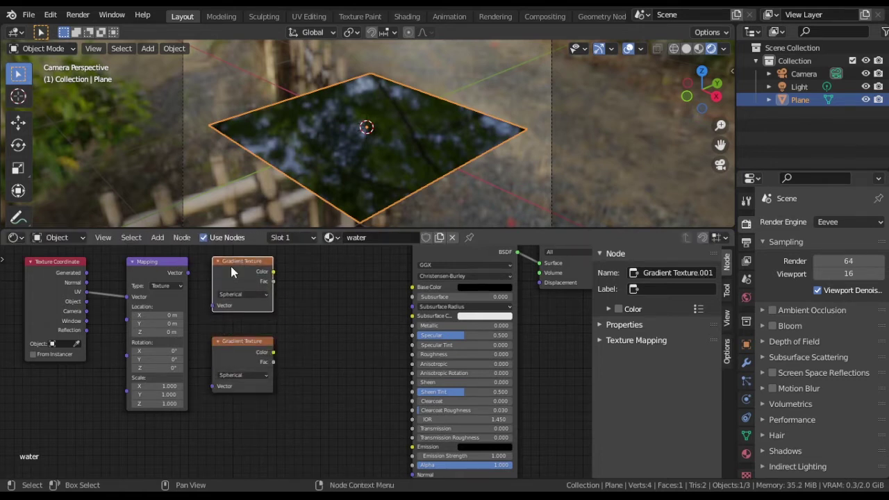
pyautogui.moveTo(186, 273); pyautogui.dragTo(193, 307)
# Link Mapping to the lower gradient and feed that gradient's Color into a new Invert node
pyautogui.moveTo(205, 391); pyautogui.dragTo(208, 384)
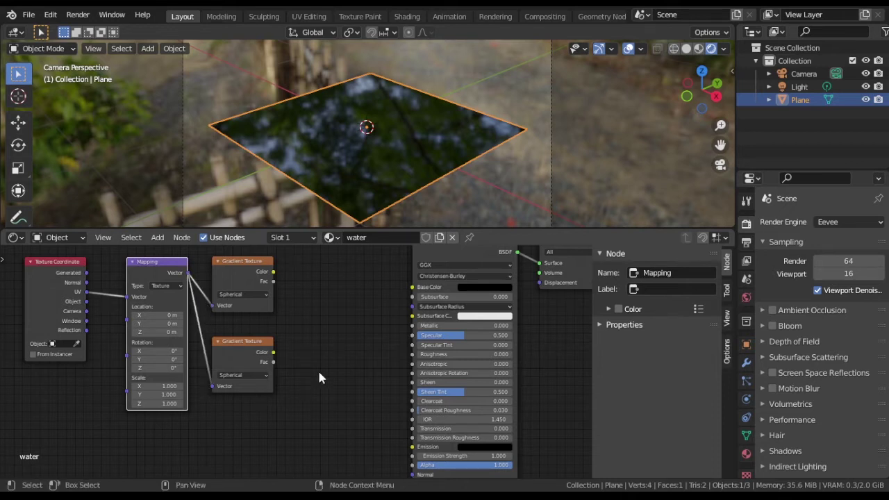
pyautogui.click(318, 368)
pyautogui.hotkey('shift', 'a')
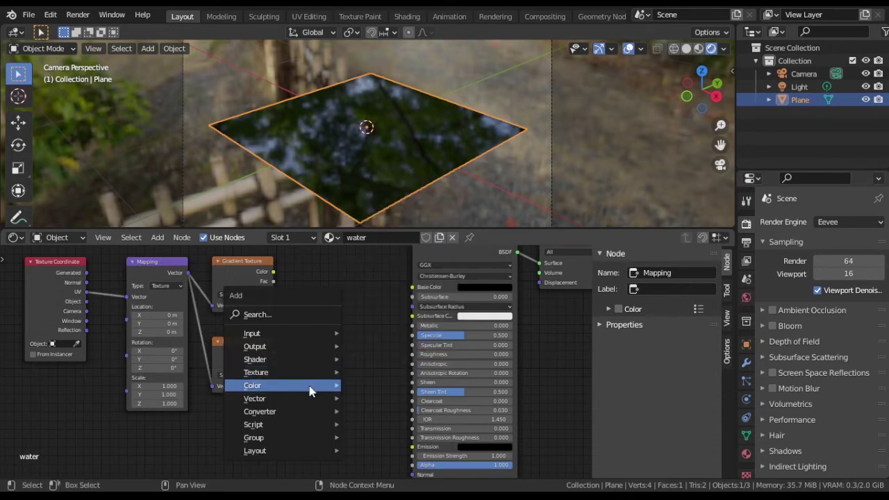
pyautogui.moveTo(312, 387)
pyautogui.click(379, 341)
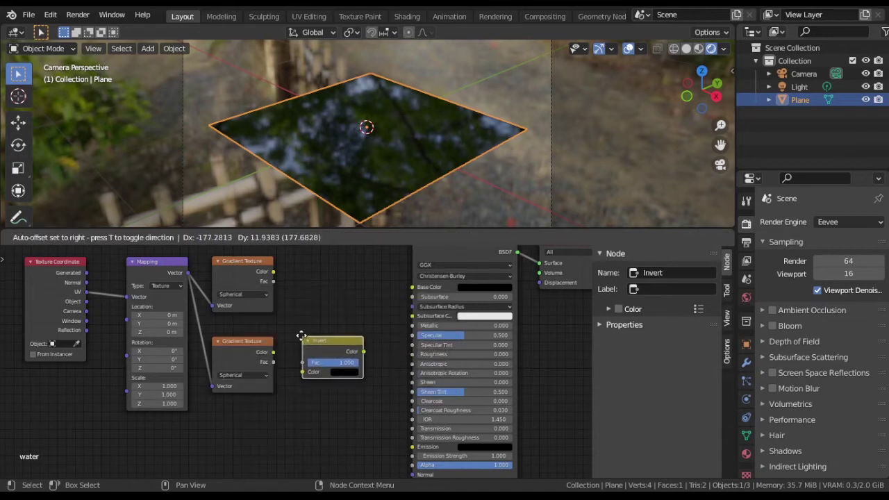
pyautogui.click(296, 333)
pyautogui.moveTo(273, 354); pyautogui.dragTo(298, 370)
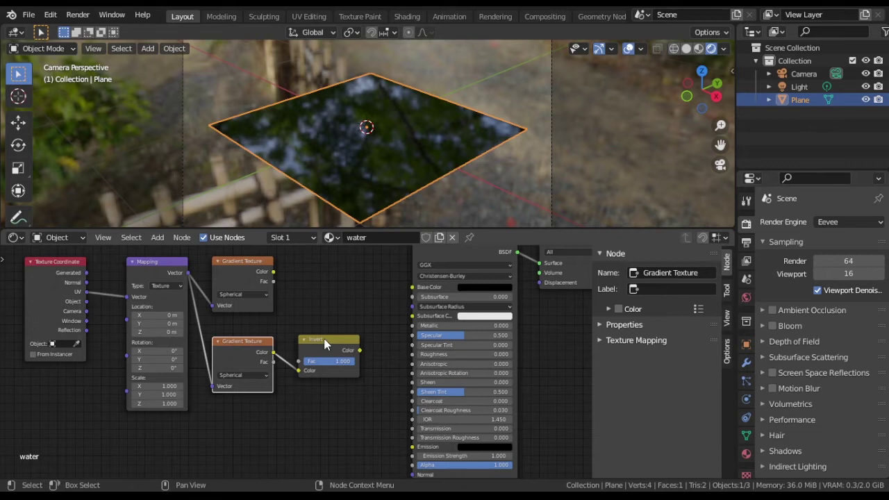
# Move the five left-hand nodes further left
pyautogui.press('Home')
pyautogui.moveTo(125, 285); pyautogui.dragTo(331, 401)
pyautogui.press('g')
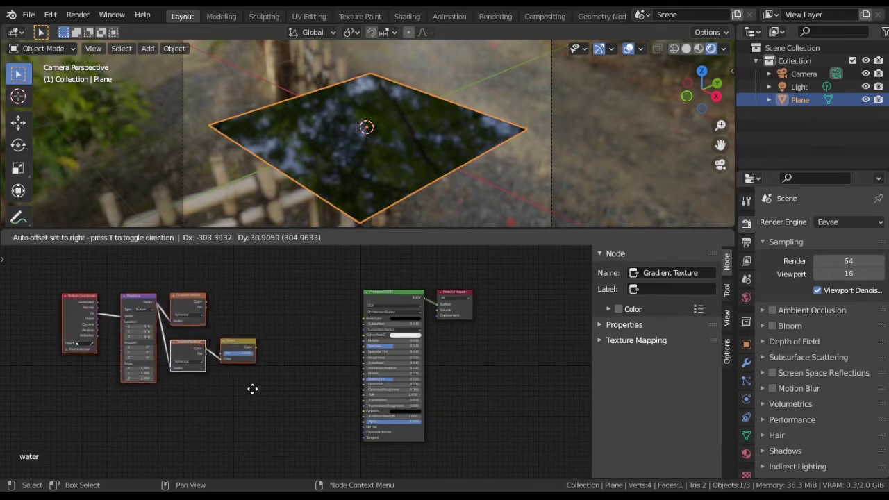
pyautogui.click(243, 383)
pyautogui.scroll(3, 274, 337)
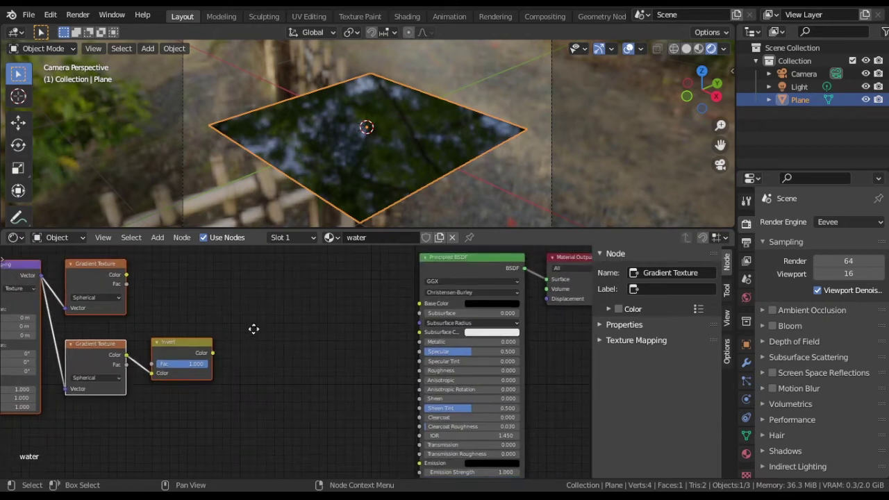
# Add a MixRGB node with the upper gradient in Color1 and Invert in Color2
pyautogui.hotkey('shift', 'a')
pyautogui.moveTo(271, 349)
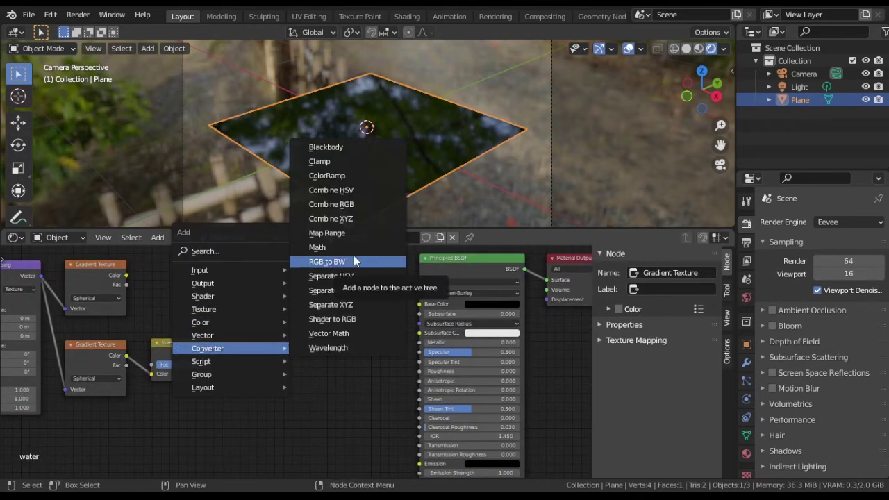
pyautogui.moveTo(275, 330)
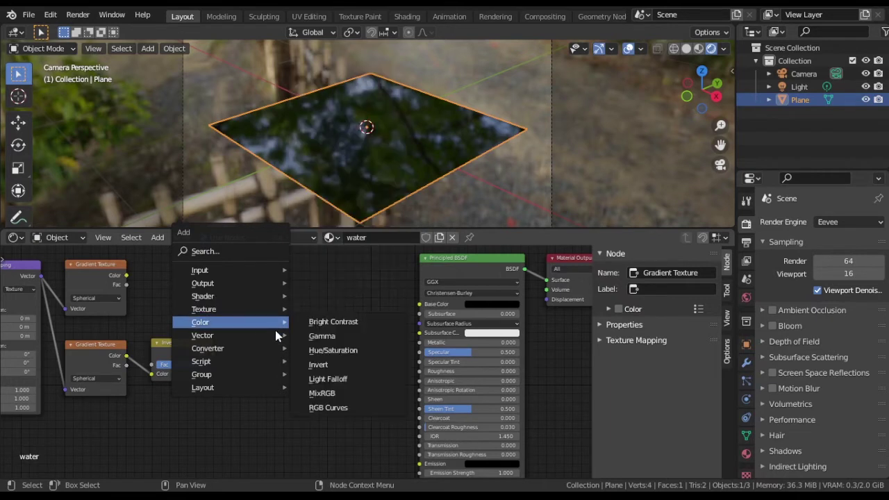
pyautogui.click(333, 393)
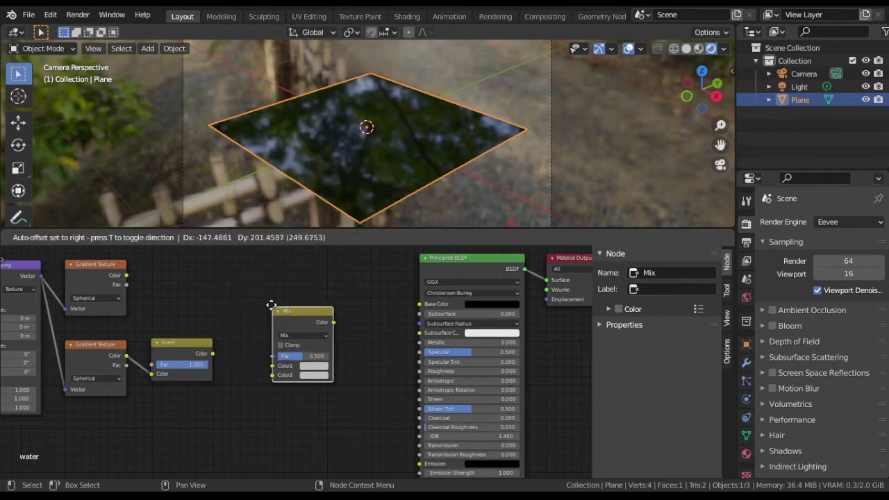
pyautogui.click(240, 266)
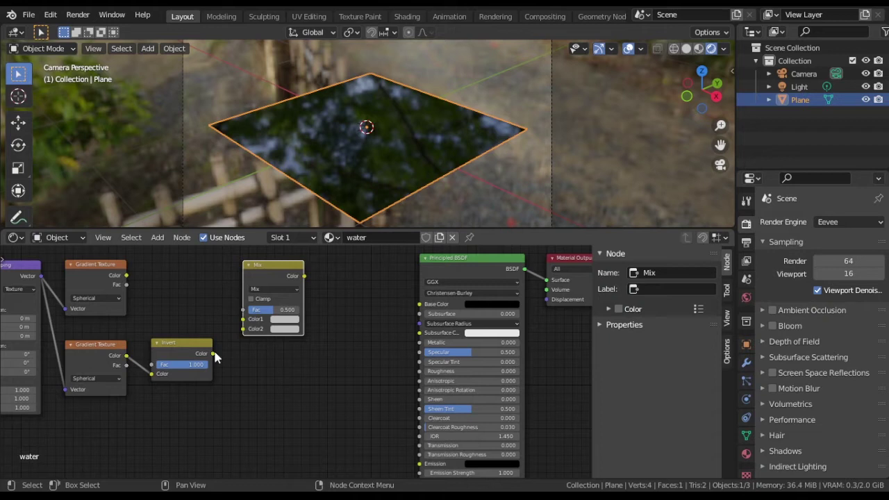
pyautogui.moveTo(214, 357); pyautogui.dragTo(242, 330)
pyautogui.moveTo(127, 275); pyautogui.dragTo(278, 308)
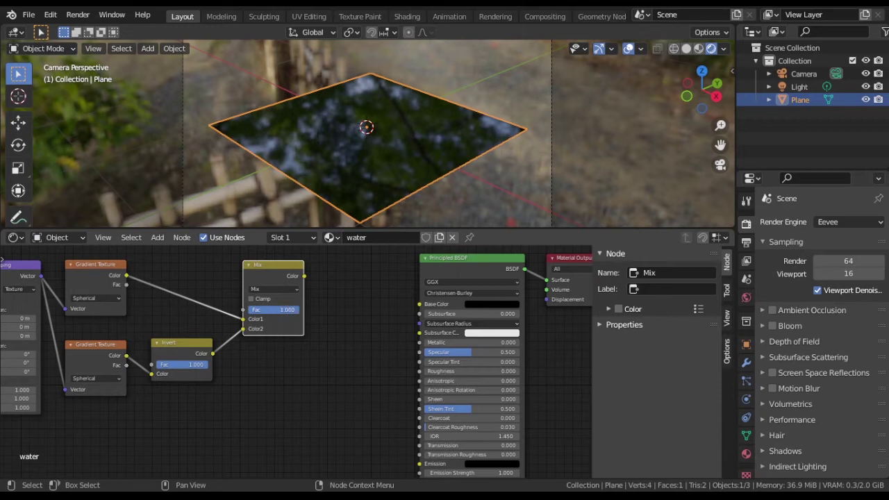
# Set the Mix node to Multiply and plug its result into Base Color
pyautogui.click(291, 289)
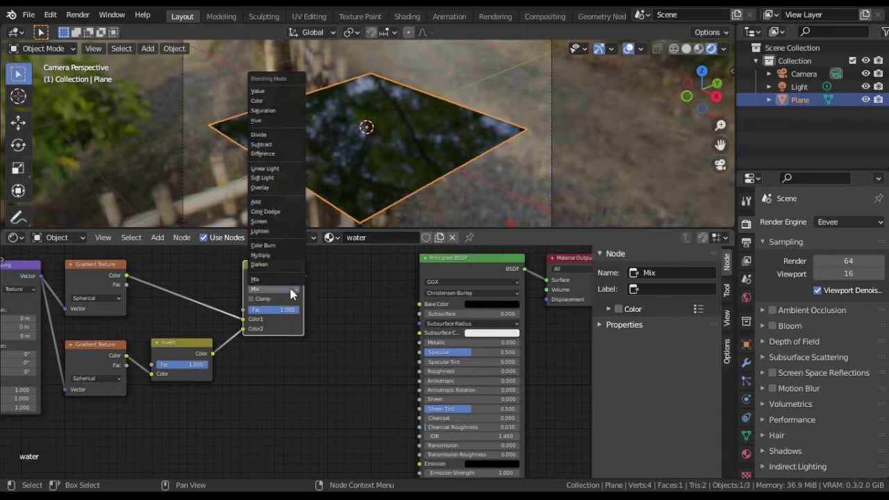
pyautogui.click(273, 255)
pyautogui.moveTo(303, 276); pyautogui.dragTo(316, 284)
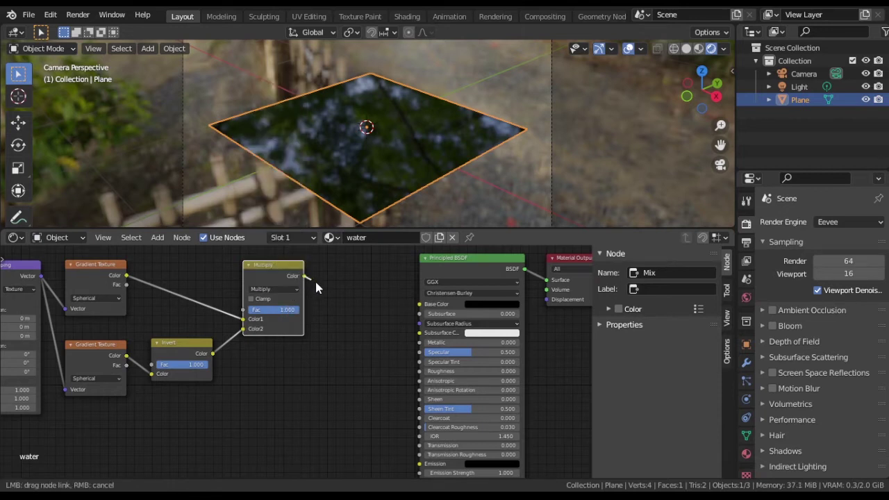
pyautogui.moveTo(415, 312); pyautogui.dragTo(417, 311)
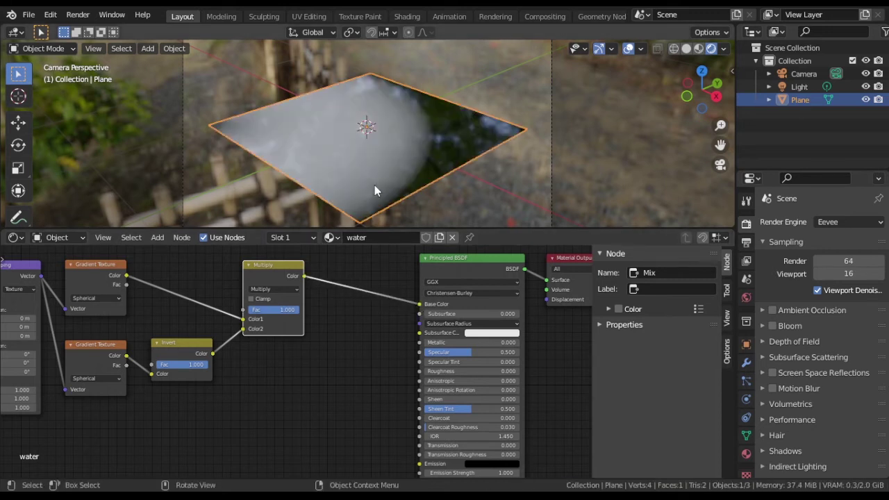
pyautogui.moveTo(374, 185)
pyautogui.mouseDown(button='middle')
pyautogui.moveTo(368, 175)
pyautogui.moveTo(369, 195)
pyautogui.moveTo(377, 188)
pyautogui.mouseUp(button='middle')
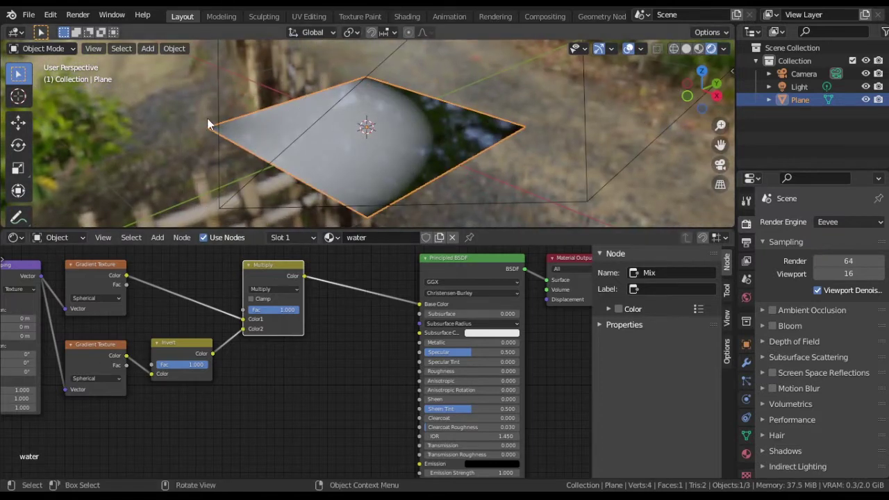
# Set the Mapping Location X and Y to 0.5 m
pyautogui.moveTo(196, 306); pyautogui.dragTo(286, 298, button='middle')
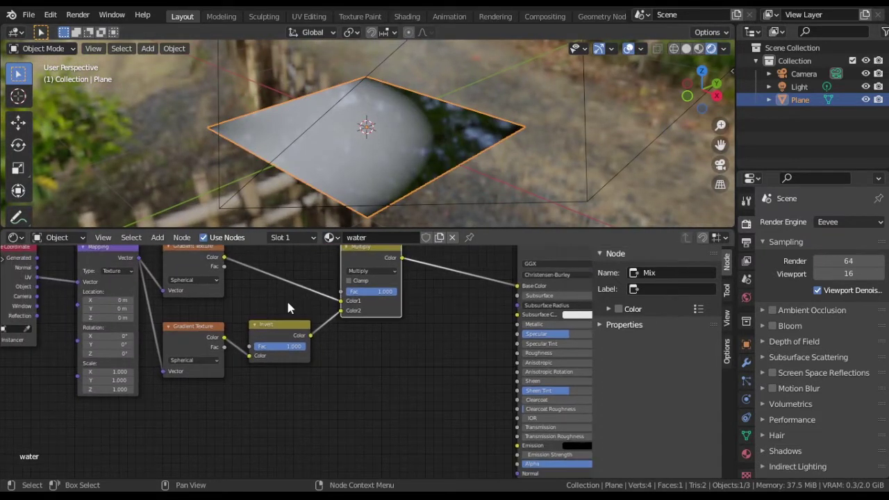
pyautogui.moveTo(110, 299); pyautogui.dragTo(130, 308)
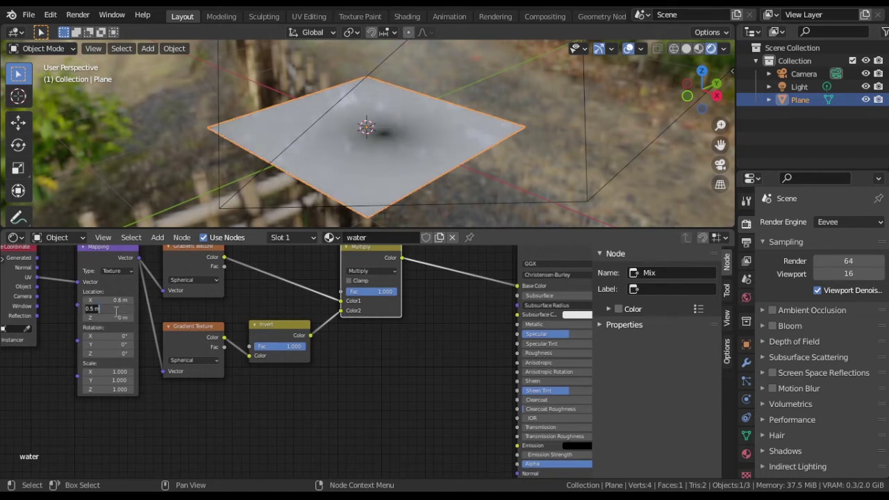
pyautogui.press('Return')
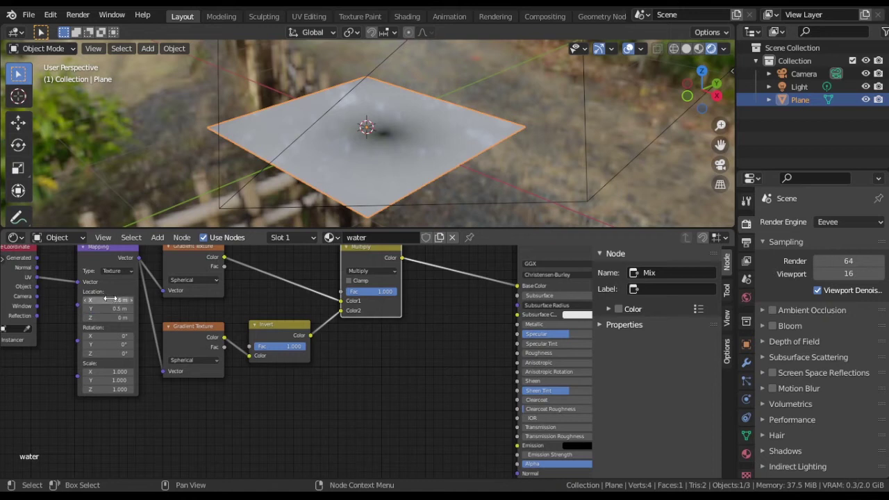
pyautogui.press('Return')
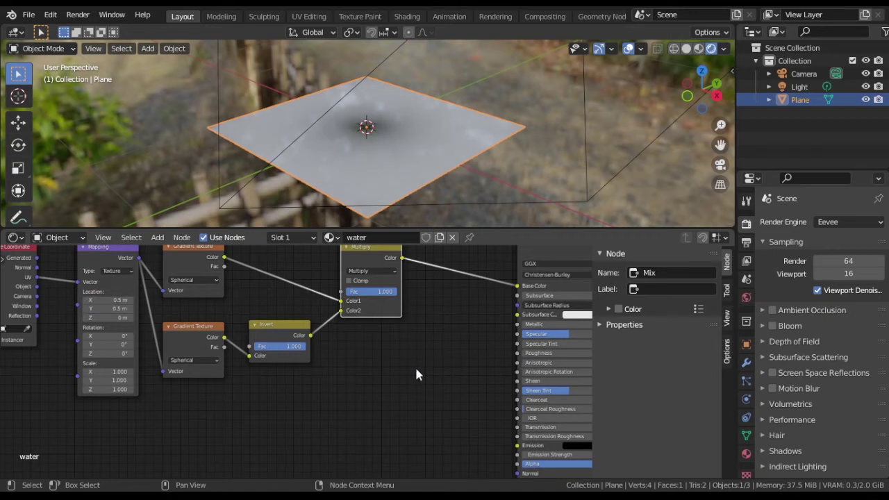
pyautogui.scroll(-5, 415, 375)
# Move the left-hand nodes further left
pyautogui.moveTo(61, 283); pyautogui.dragTo(336, 385)
pyautogui.press('g')
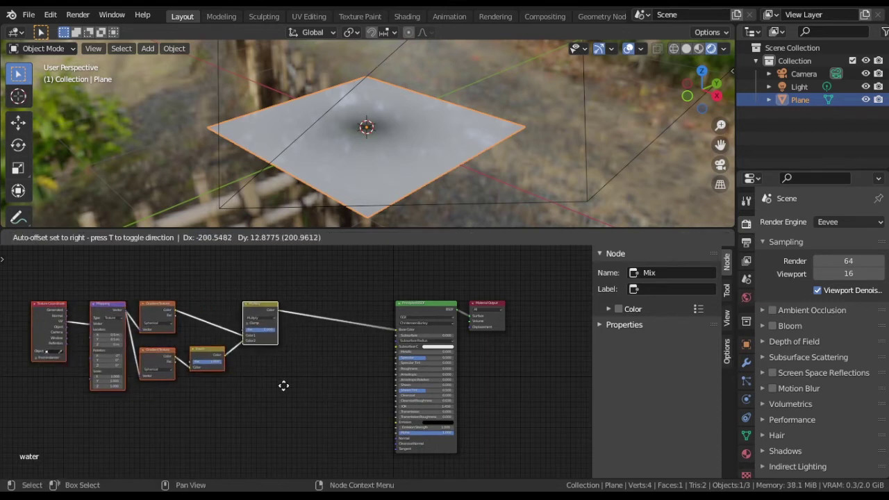
pyautogui.click(287, 386)
pyautogui.click(292, 383)
pyautogui.scroll(3, 293, 386)
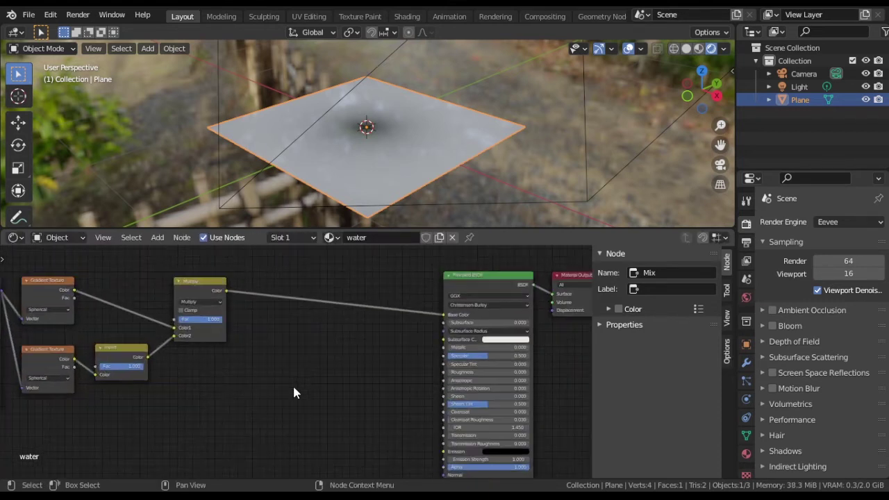
pyautogui.scroll(2, 293, 387)
# Add a ColorRamp node after Multiply and slide its black stop to darken the centre
pyautogui.hotkey('shift', 'a')
pyautogui.moveTo(289, 410)
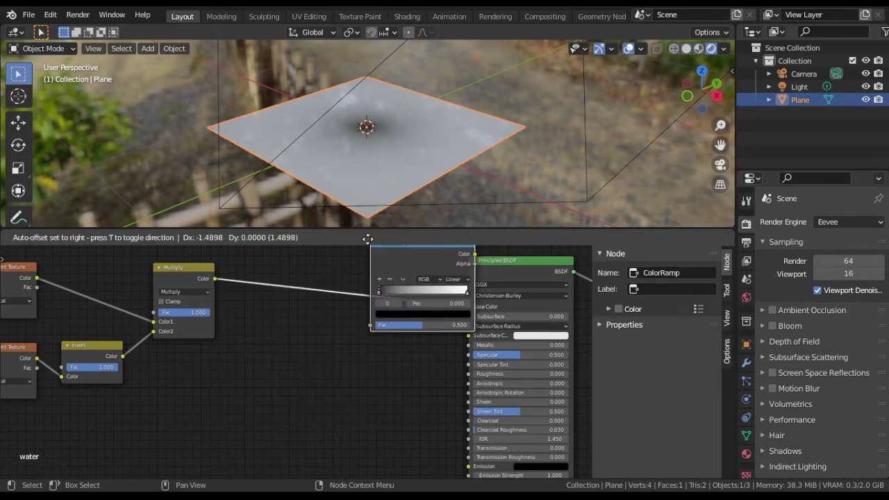
pyautogui.moveTo(368, 239); pyautogui.dragTo(279, 249)
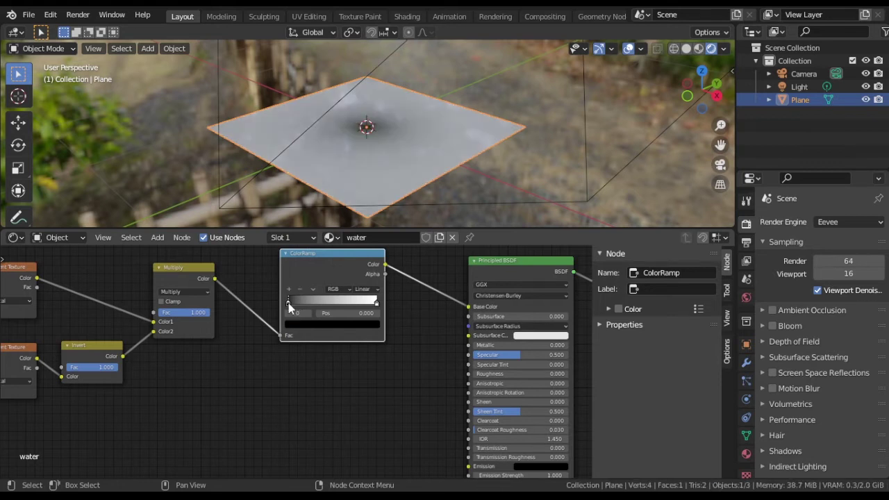
pyautogui.moveTo(288, 302); pyautogui.dragTo(306, 302)
# Set the Mapping Scale X and Y to 0.300 for a round ring
pyautogui.keyDown('ctrl'); pyautogui.hscroll(-8, 301, 306); pyautogui.keyUp('ctrl')
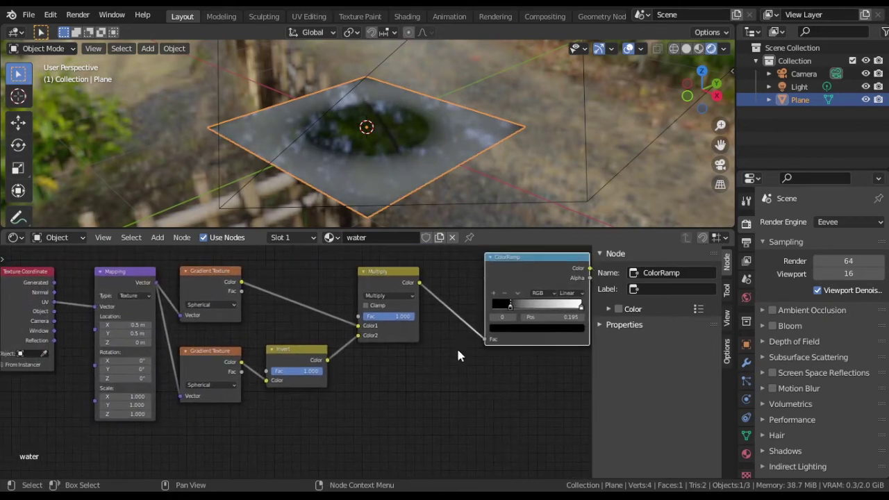
pyautogui.moveTo(125, 395)
pyautogui.mouseDown()
pyautogui.moveTo(111, 396)
pyautogui.moveTo(118, 405)
pyautogui.mouseUp()
pyautogui.click(139, 396)
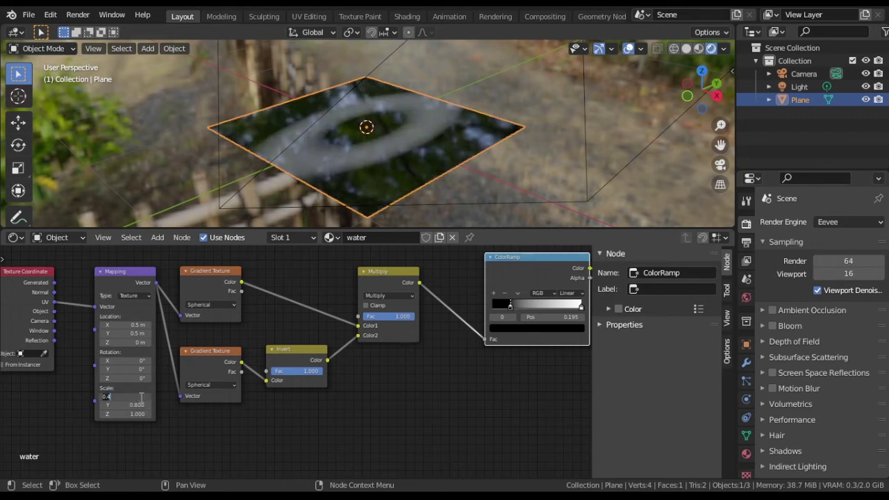
pyautogui.write('0.3')
pyautogui.press('Return')
pyautogui.click(134, 404)
pyautogui.write('00')
pyautogui.press('Return')
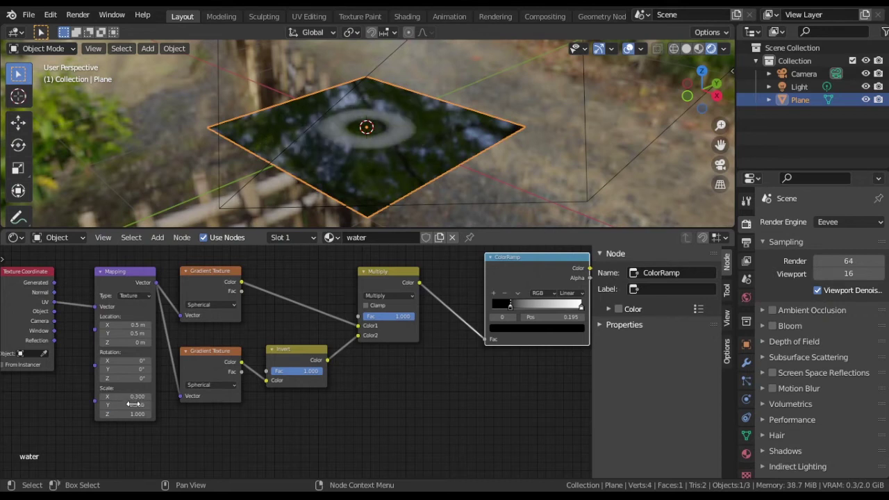
# Hide the viewport overlays around the water plane
pyautogui.moveTo(444, 370); pyautogui.dragTo(396, 427, button='middle')
pyautogui.scroll(4, 336, 141)
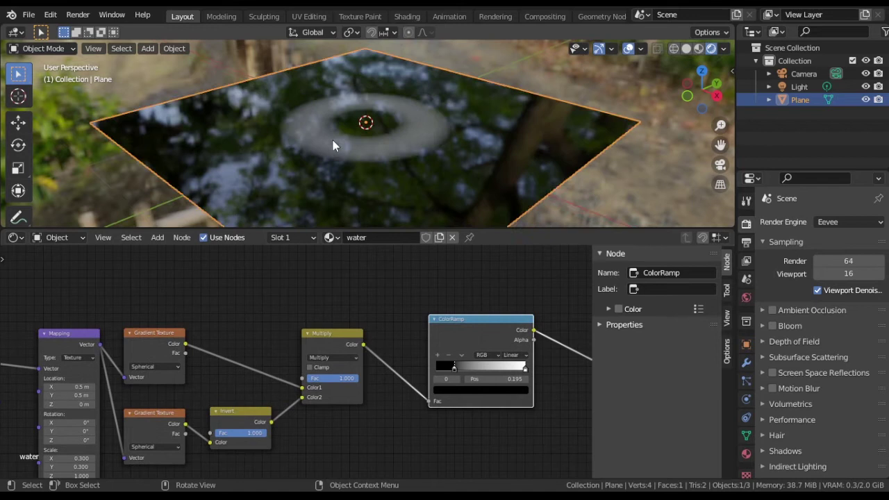
pyautogui.moveTo(336, 140); pyautogui.dragTo(417, 183, button='middle')
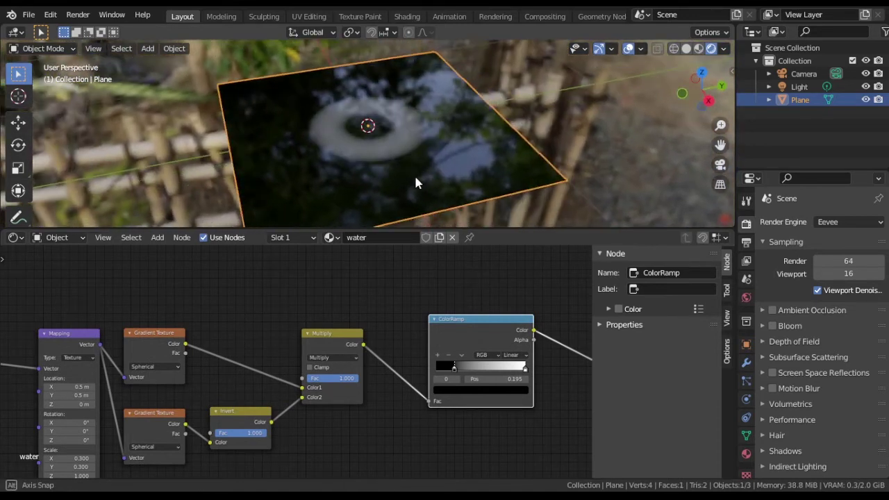
pyautogui.click(628, 48)
pyautogui.moveTo(456, 141)
pyautogui.mouseDown(button='middle')
pyautogui.moveTo(451, 120)
pyautogui.moveTo(461, 132)
pyautogui.mouseUp(button='middle')
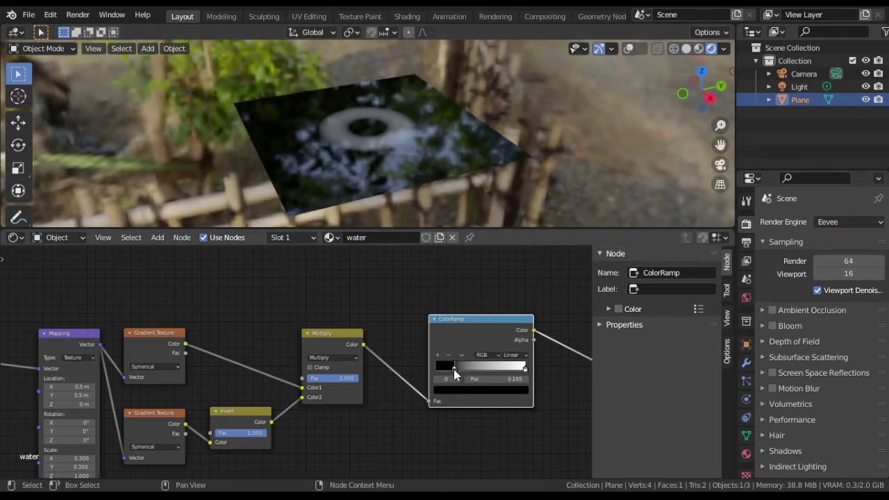
# Set the ColorRamp black stop position to 0.250
pyautogui.moveTo(454, 369); pyautogui.dragTo(457, 366)
pyautogui.click(505, 379)
pyautogui.click(505, 380)
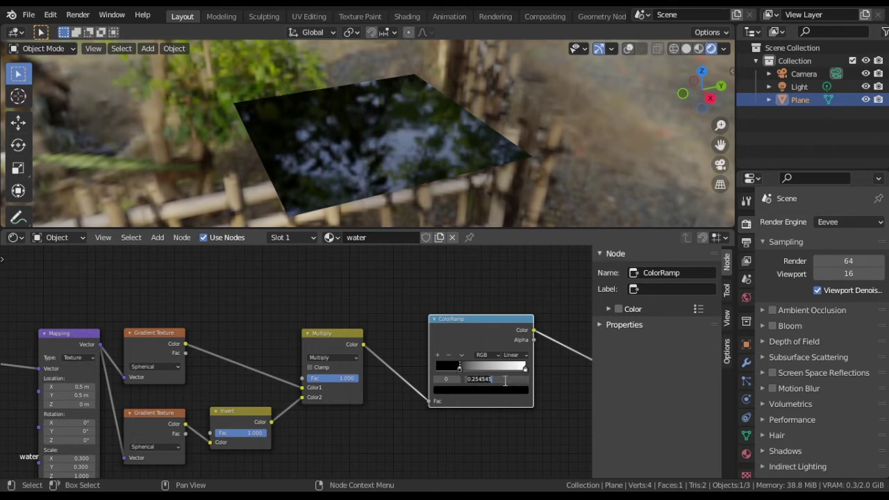
pyautogui.write('0.25')
pyautogui.press('Return')
pyautogui.moveTo(407, 165); pyautogui.dragTo(444, 182, button='middle')
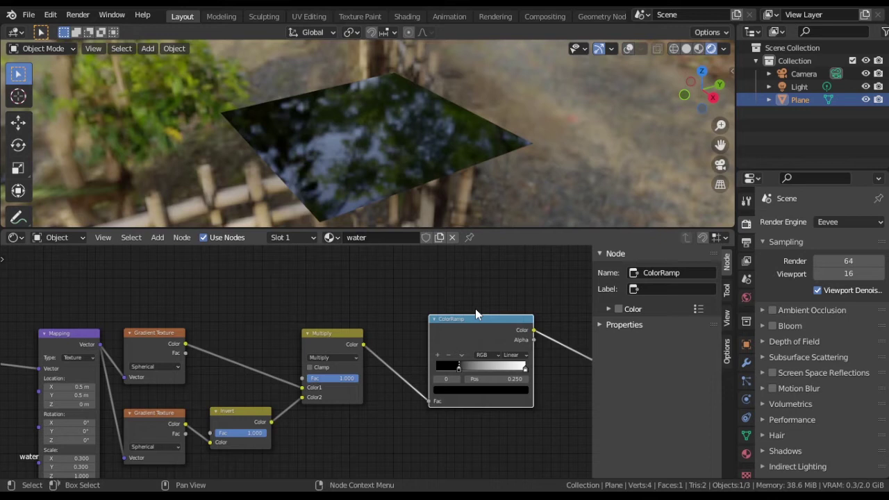
pyautogui.moveTo(496, 424); pyautogui.dragTo(347, 394, button='middle')
pyautogui.scroll(-1, 347, 394)
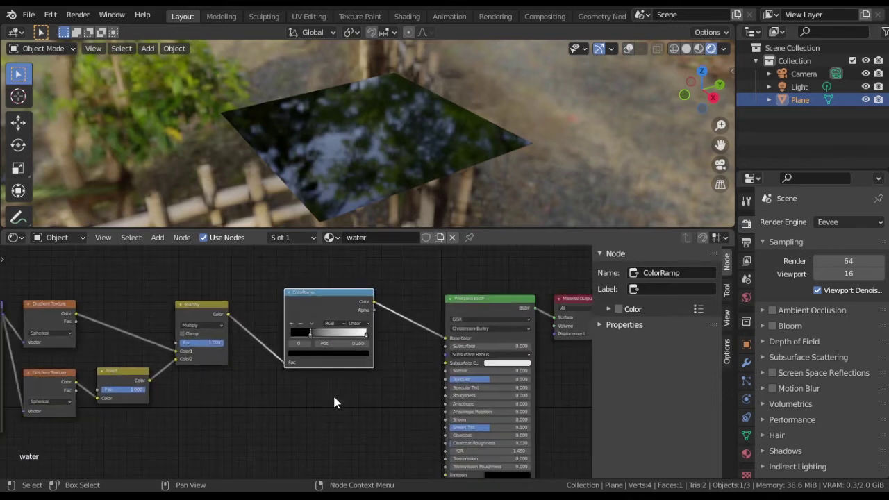
# Add a Bump node driven by the ColorRamp and connect it to the Principled BSDF Normal
pyautogui.hotkey('shift', 'a')
pyautogui.moveTo(322, 405)
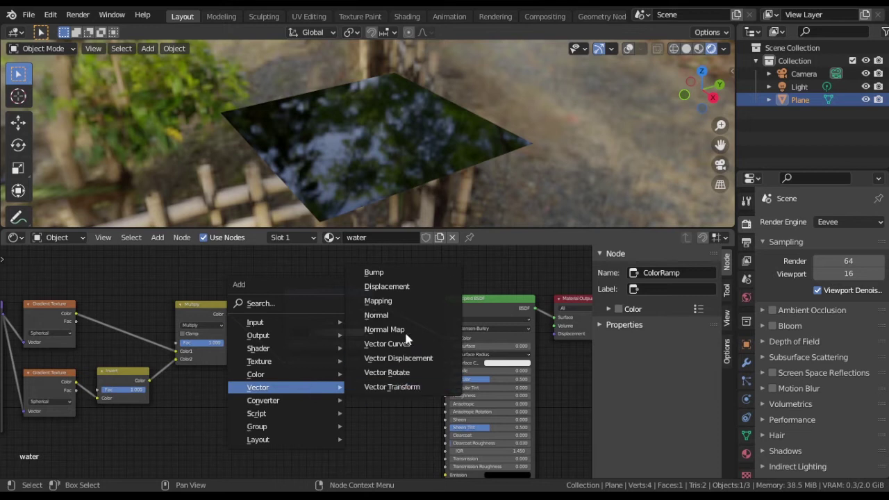
pyautogui.click(391, 273)
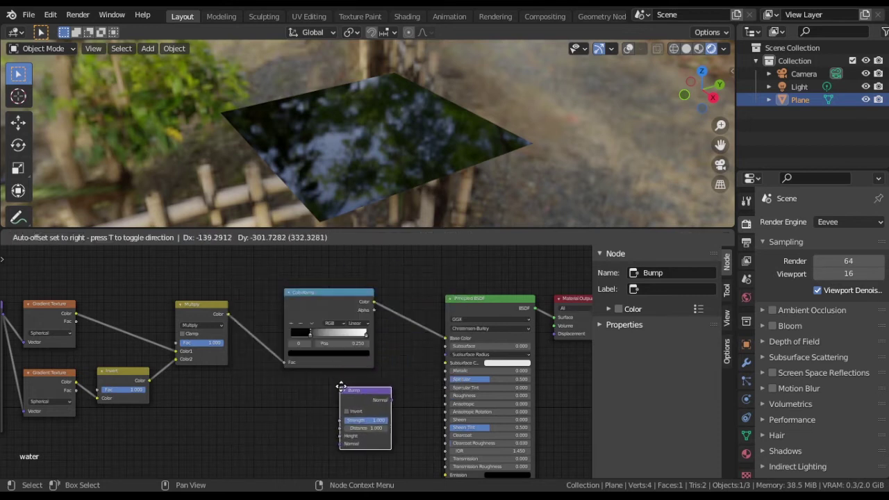
pyautogui.click(340, 387)
pyautogui.moveTo(342, 294); pyautogui.dragTo(355, 435)
pyautogui.moveTo(402, 360); pyautogui.dragTo(339, 283, button='middle')
pyautogui.moveTo(345, 326)
pyautogui.mouseDown()
pyautogui.moveTo(363, 400)
pyautogui.moveTo(381, 424)
pyautogui.mouseUp()
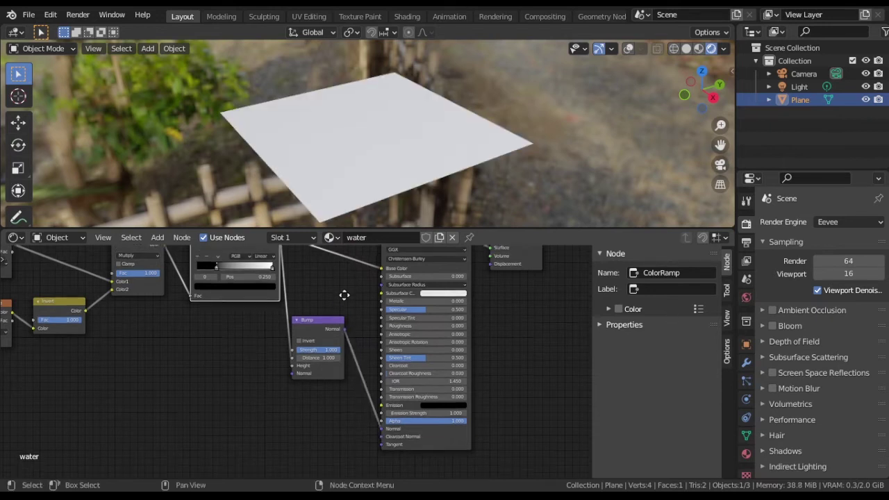
# Raise the Bump Distance to 4.700 and disconnect the ColorRamp from Base Color
pyautogui.moveTo(343, 294); pyautogui.dragTo(353, 340, button='middle')
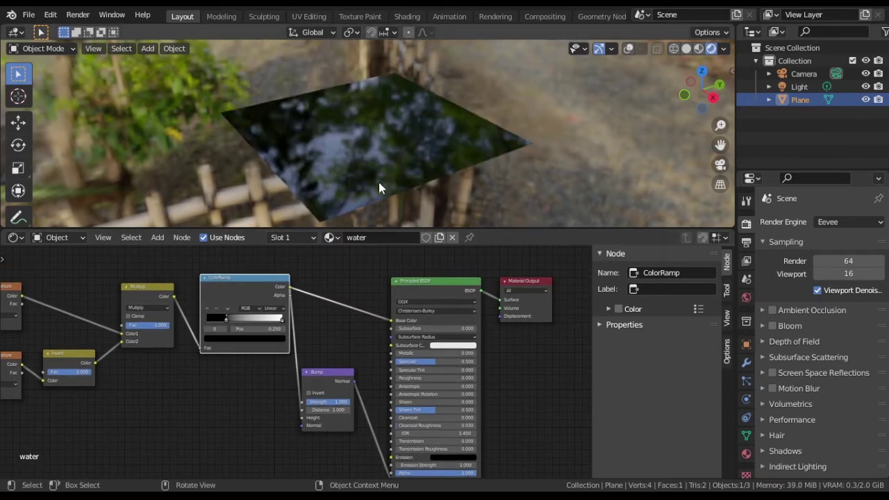
pyautogui.moveTo(378, 187)
pyautogui.mouseDown(button='middle')
pyautogui.moveTo(383, 173)
pyautogui.moveTo(375, 191)
pyautogui.mouseUp(button='middle')
pyautogui.moveTo(335, 409); pyautogui.dragTo(347, 409)
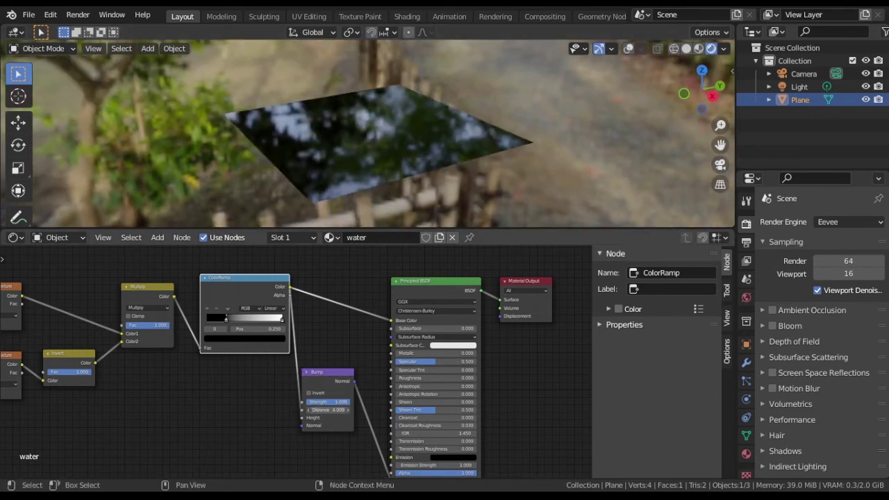
pyautogui.moveTo(387, 323); pyautogui.dragTo(360, 295)
# Drag the ColorRamp black stop to thin the ripple ring on the water
pyautogui.moveTo(224, 320); pyautogui.dragTo(223, 324)
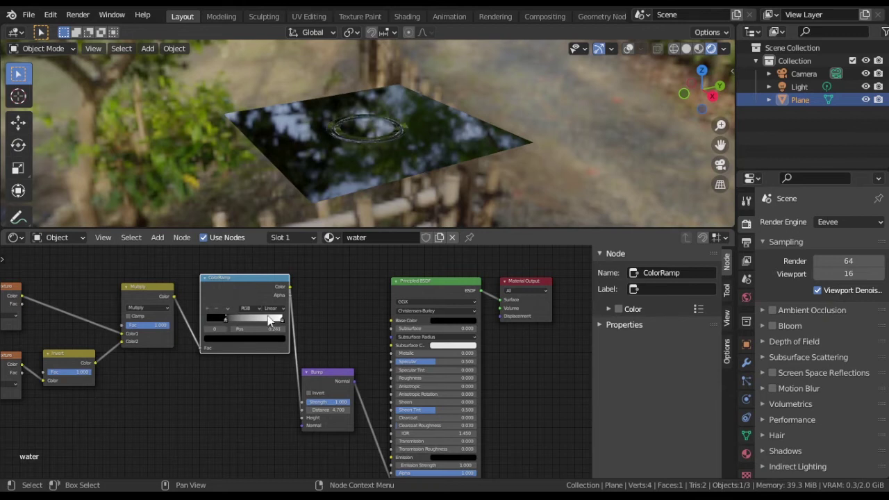
pyautogui.moveTo(403, 166); pyautogui.dragTo(412, 179, button='middle')
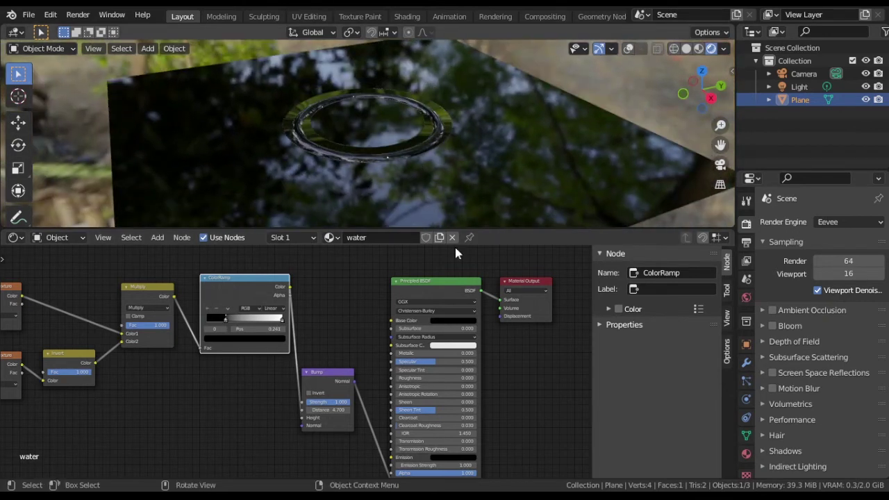
pyautogui.scroll(2, 375, 410)
pyautogui.keyDown('shift'); pyautogui.scroll(-2, 391, 394); pyautogui.keyUp('shift')
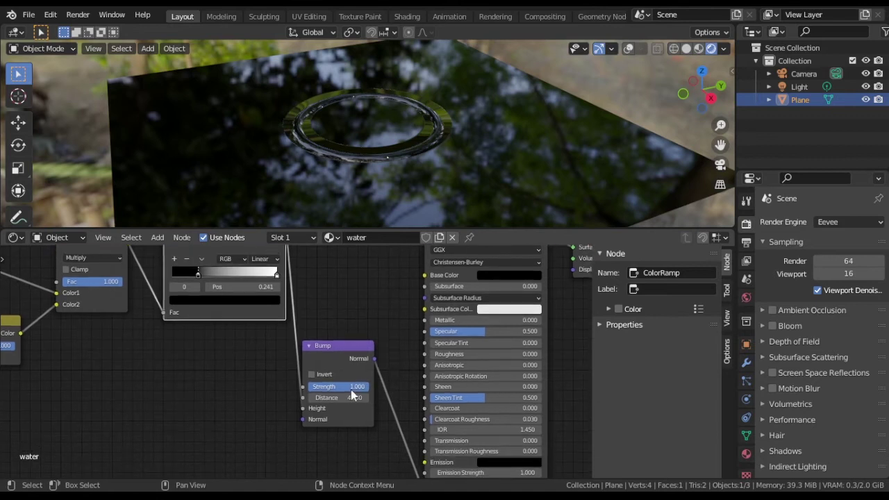
# Set the Bump node Distance to 5.000
pyautogui.moveTo(340, 397); pyautogui.dragTo(355, 397)
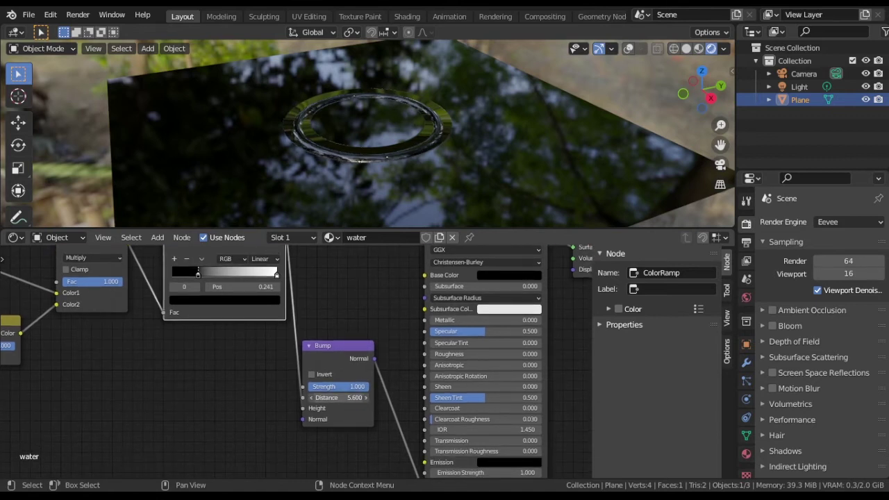
pyautogui.click(345, 397)
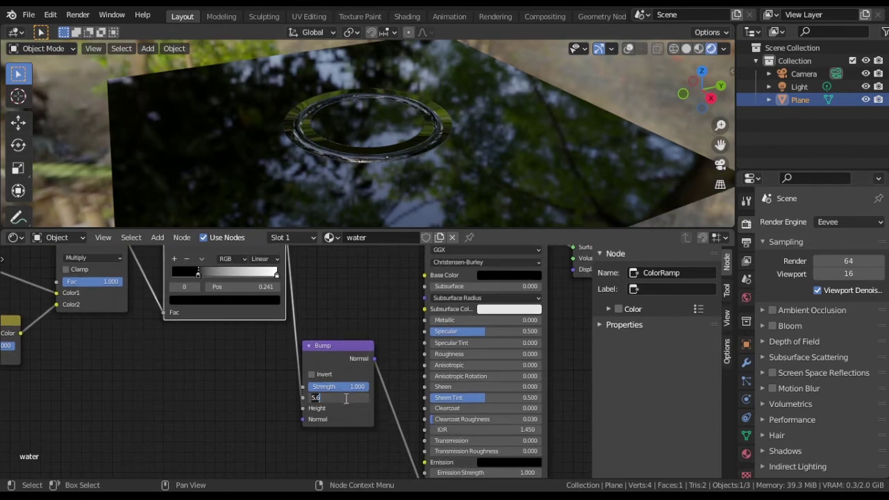
pyautogui.write('5')
pyautogui.press('Return')
# Set the ColorRamp black stop position to exactly 0.249
pyautogui.doubleClick(249, 286)
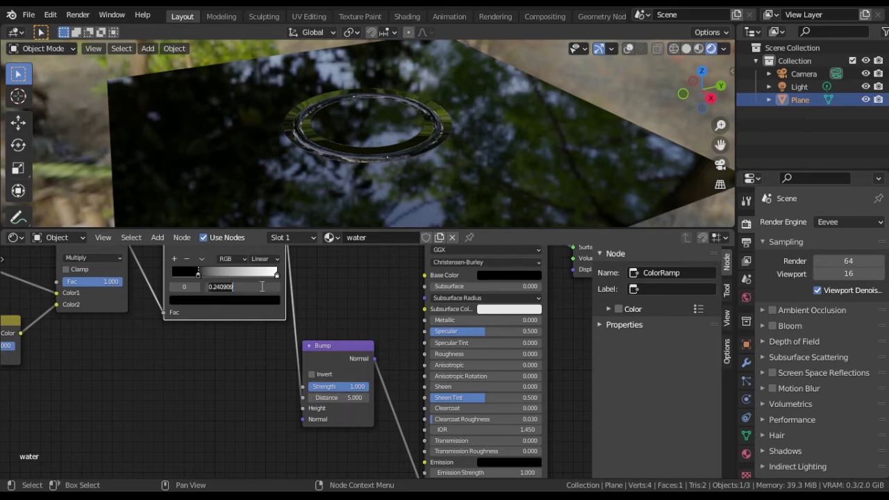
pyautogui.write('0.249')
pyautogui.press('Return')
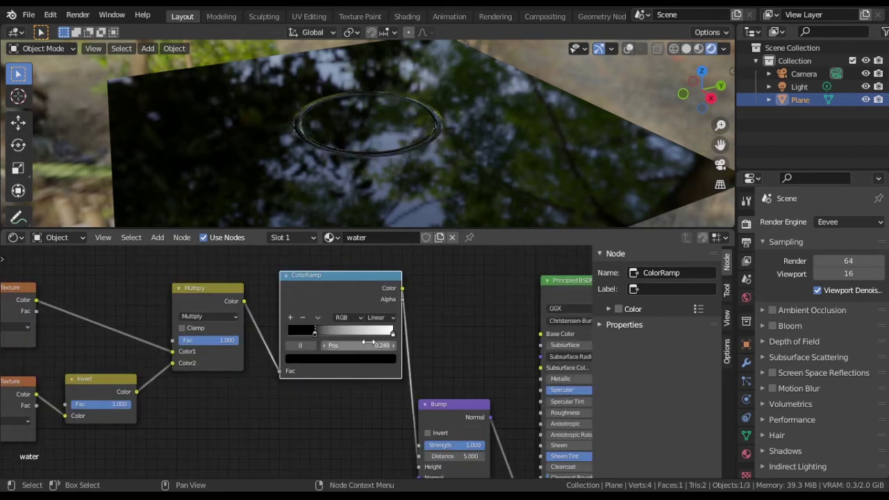
pyautogui.moveTo(435, 131); pyautogui.dragTo(397, 161, button='middle')
pyautogui.moveTo(234, 415); pyautogui.dragTo(438, 377, button='middle')
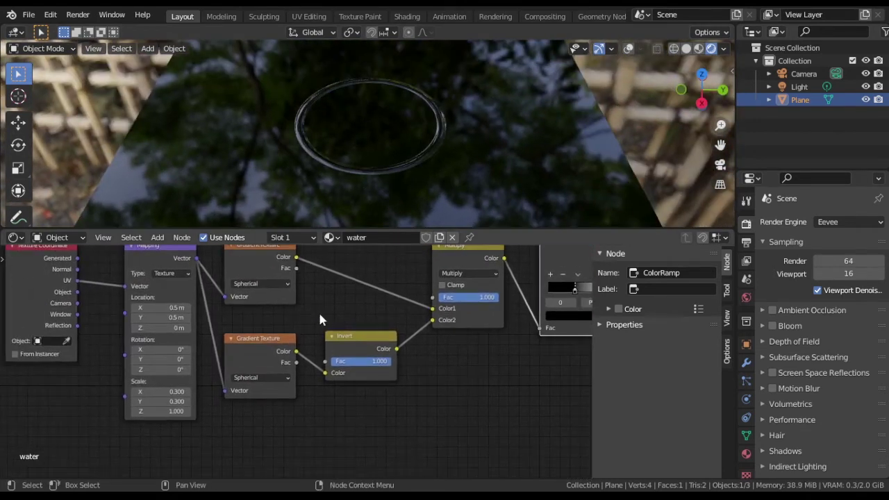
pyautogui.moveTo(348, 201); pyautogui.dragTo(406, 154, button='middle')
pyautogui.moveTo(215, 345); pyautogui.dragTo(388, 282, button='middle')
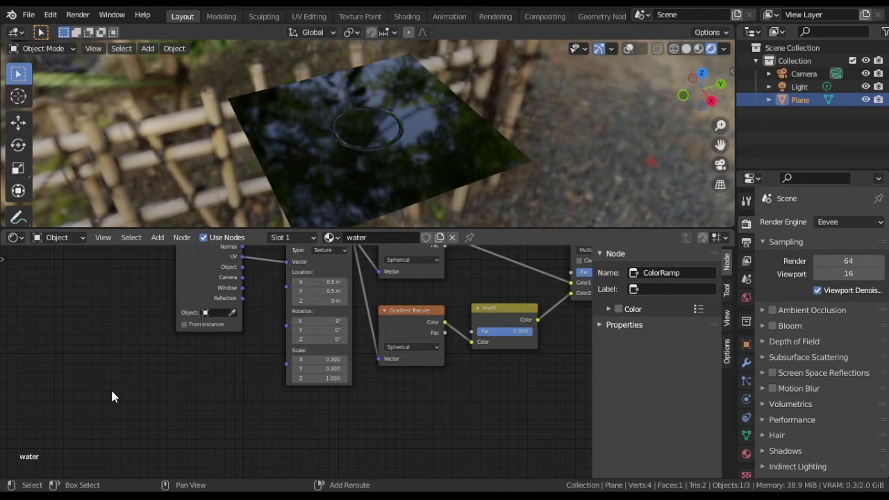
# Add a Value node wired into Mapping Scale and scrub it from 0.100 to 1.000
pyautogui.hotkey('shift', 'a')
pyautogui.moveTo(112, 392)
pyautogui.moveTo(104, 326)
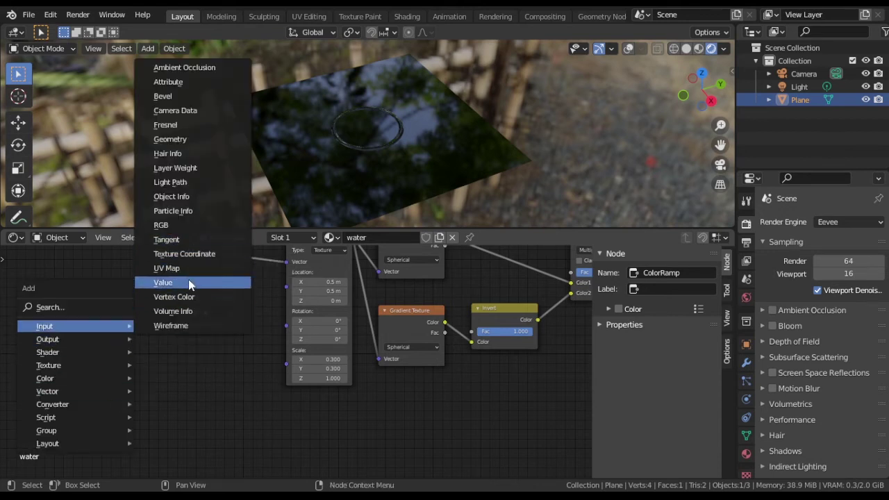
pyautogui.click(167, 282)
pyautogui.click(168, 356)
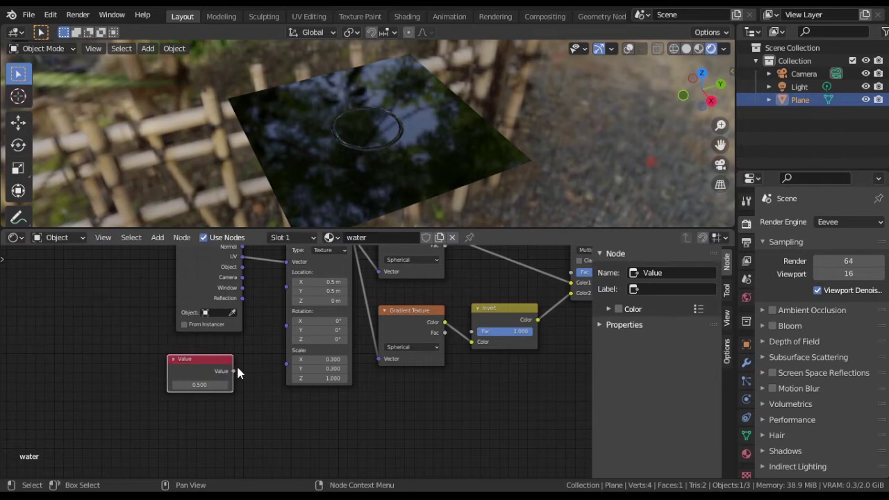
pyautogui.moveTo(232, 371); pyautogui.dragTo(284, 351)
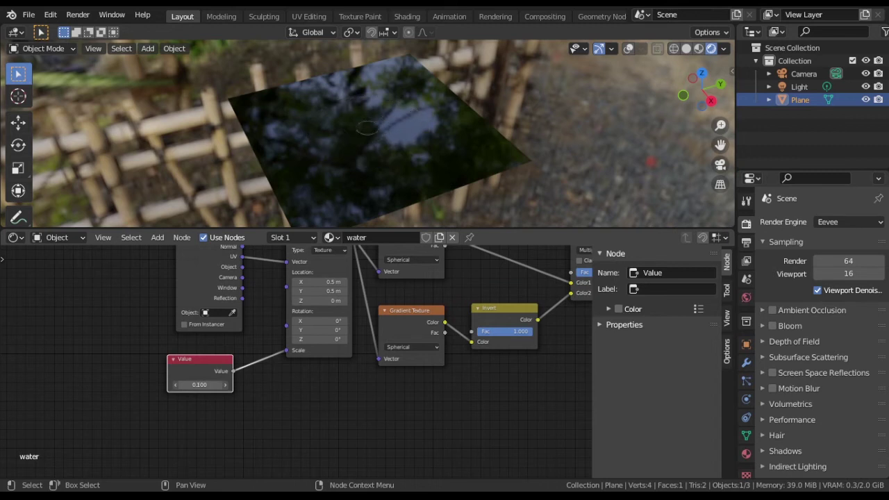
pyautogui.moveTo(200, 384)
pyautogui.mouseDown()
pyautogui.moveTo(182, 384)
pyautogui.moveTo(215, 386)
pyautogui.mouseUp()
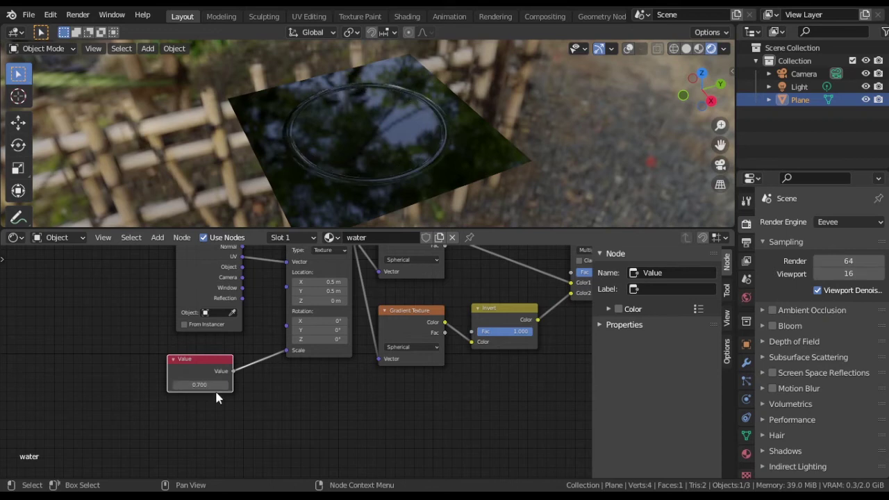
pyautogui.moveTo(275, 394); pyautogui.dragTo(448, 413, button='middle')
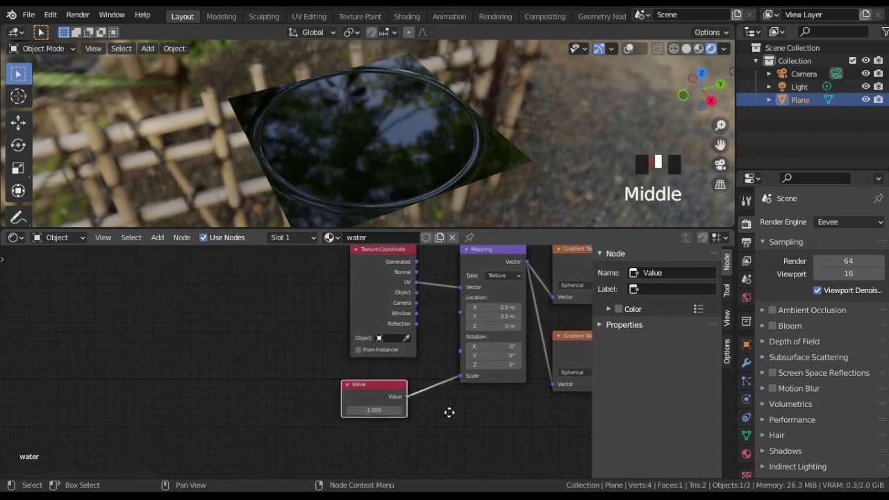
# Move the Value node further left and set its value to 0
pyautogui.click(370, 386)
pyautogui.press('g')
pyautogui.click(239, 377)
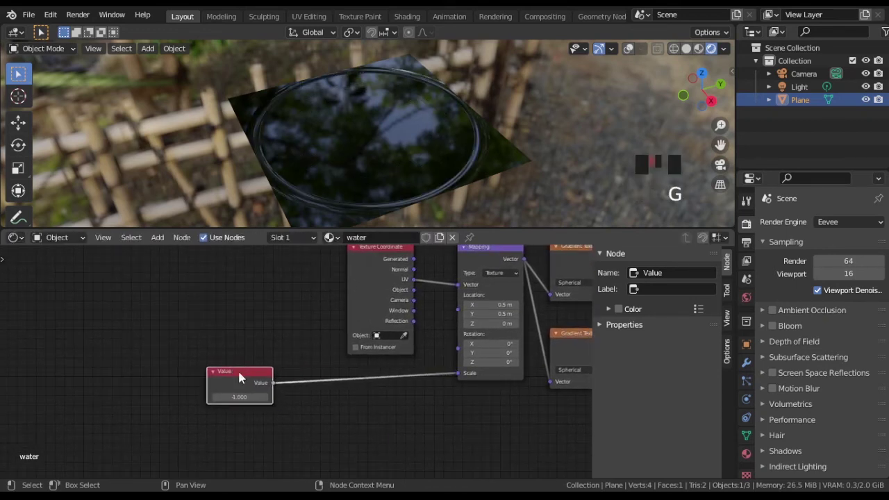
pyautogui.click(239, 396)
pyautogui.write('0')
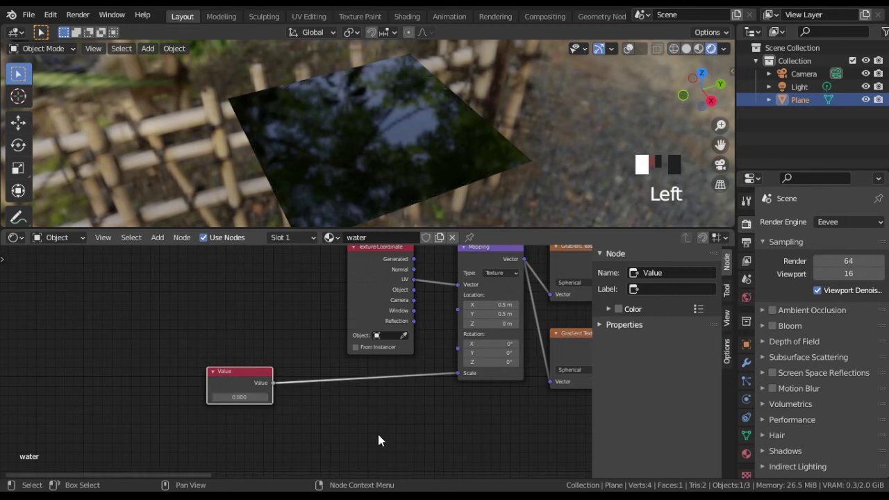
pyautogui.click(377, 431)
# Insert a To Radians Math node on the Value-to-Scale link, then scrub Value to test
pyautogui.hotkey('shift', 'a')
pyautogui.moveTo(380, 437)
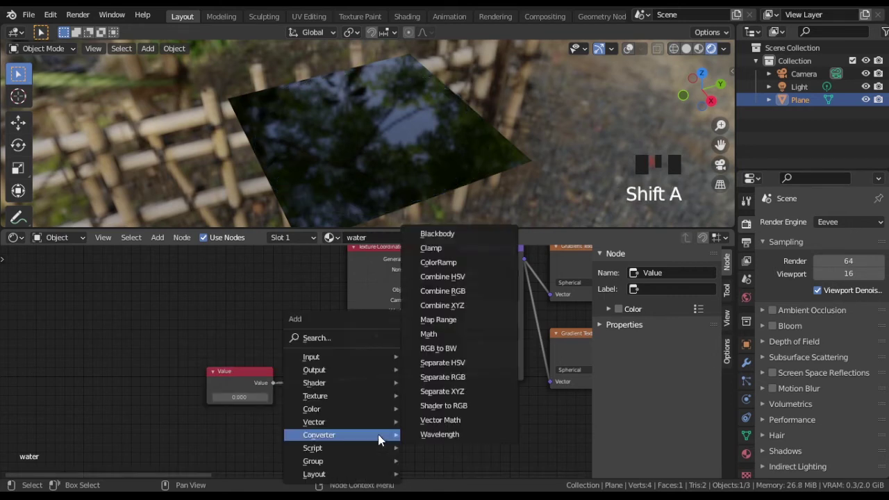
pyautogui.click(428, 334)
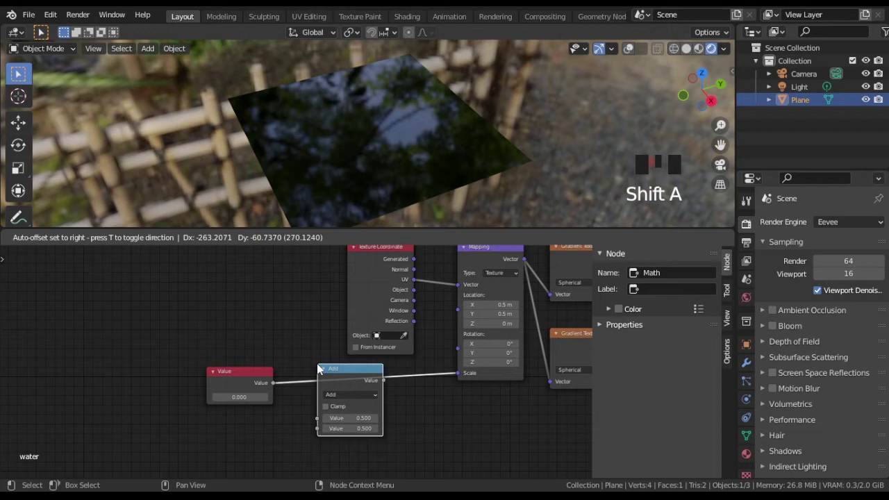
pyautogui.click(318, 369)
pyautogui.click(357, 393)
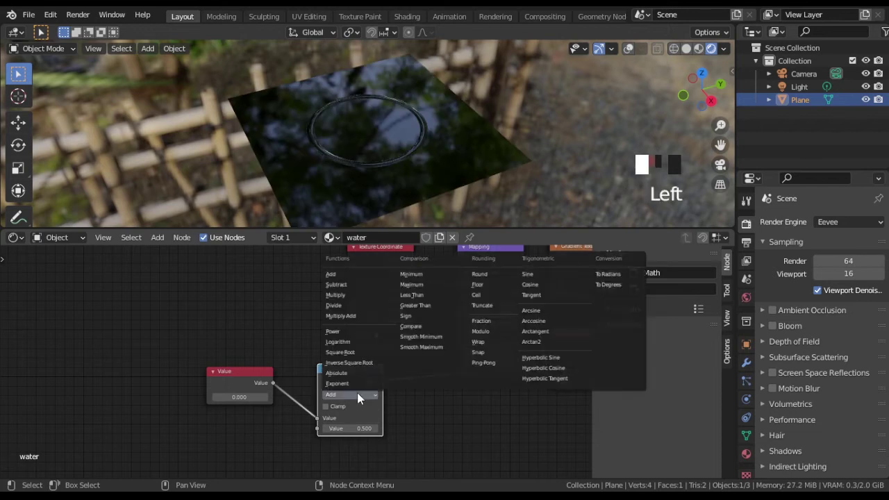
pyautogui.click(605, 275)
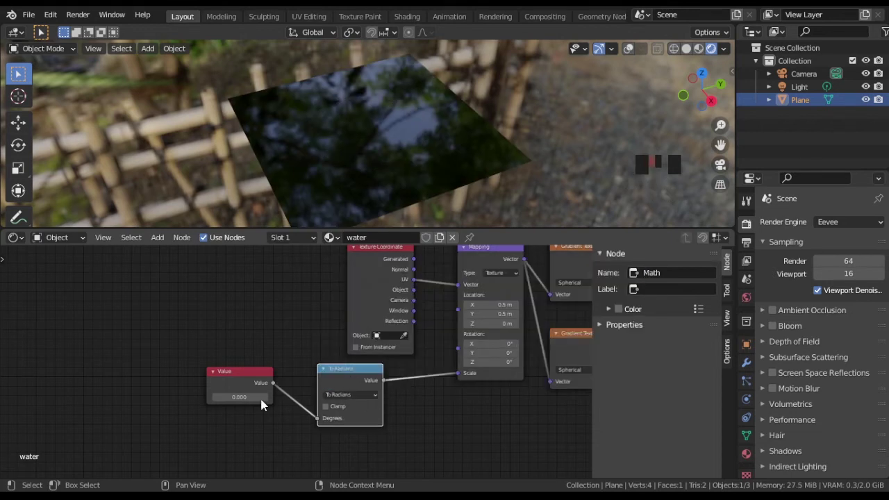
pyautogui.click(239, 396)
pyautogui.moveTo(239, 396); pyautogui.dragTo(416, 417)
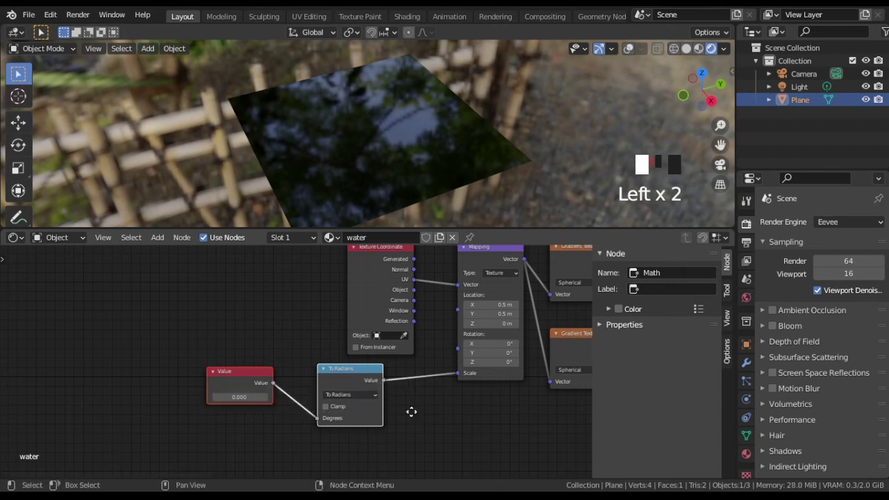
# Shift the Value and To Radians nodes left and insert a Tangent Math node after To Radians
pyautogui.press('g')
pyautogui.click(249, 409)
pyautogui.click(313, 418)
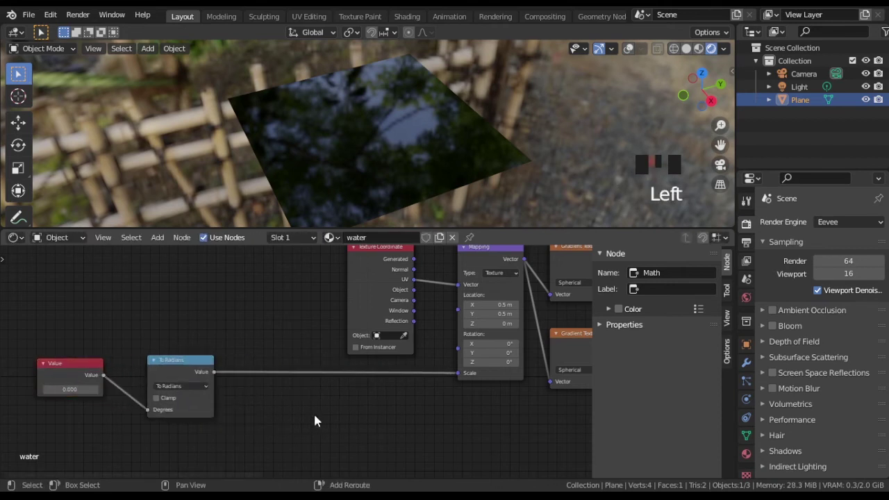
pyautogui.hotkey('shift', 'a')
pyautogui.moveTo(316, 417)
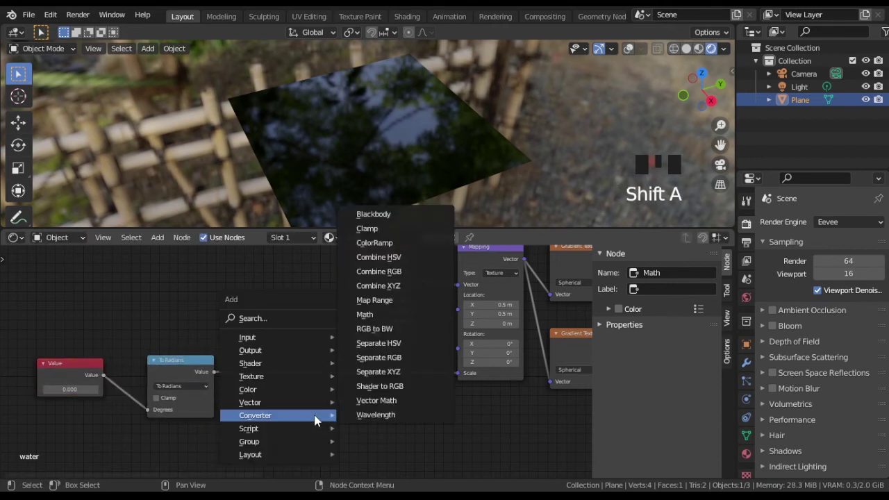
pyautogui.click(367, 315)
pyautogui.click(251, 351)
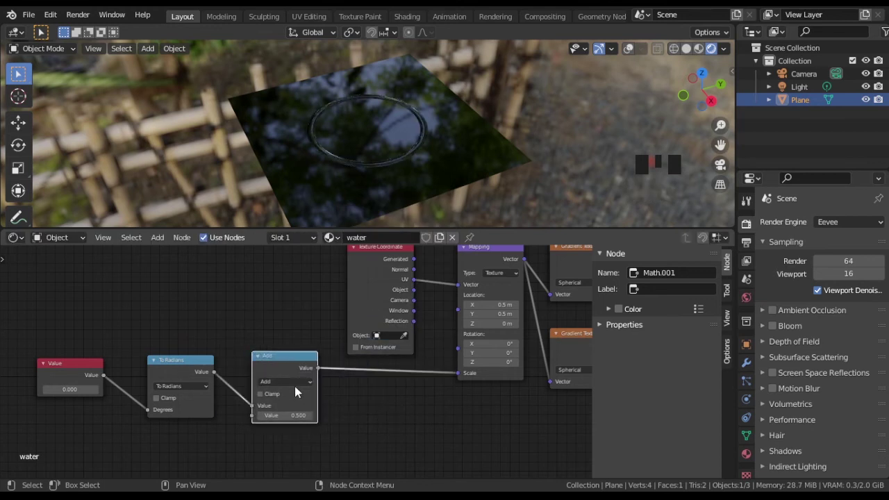
pyautogui.click(294, 382)
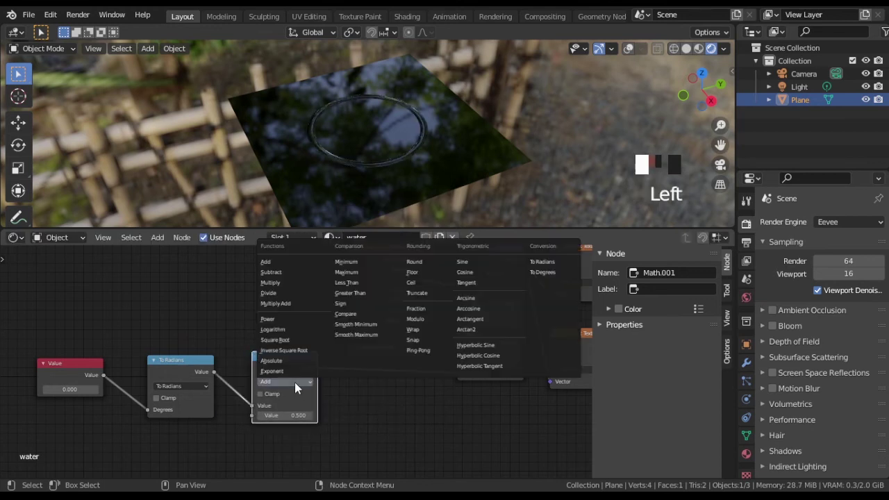
pyautogui.click(466, 282)
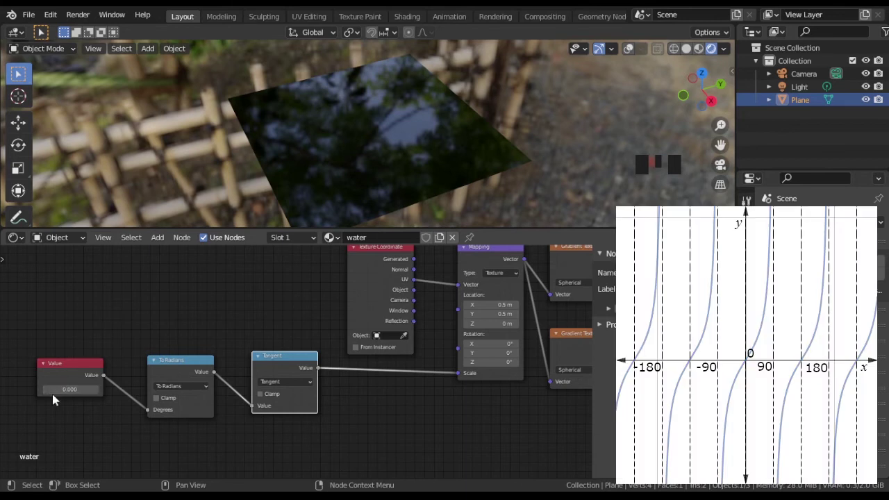
# Scrub the Value to preview the tangent effect, then reset it to 0
pyautogui.moveTo(70, 389); pyautogui.dragTo(318, 389)
pyautogui.click(72, 388)
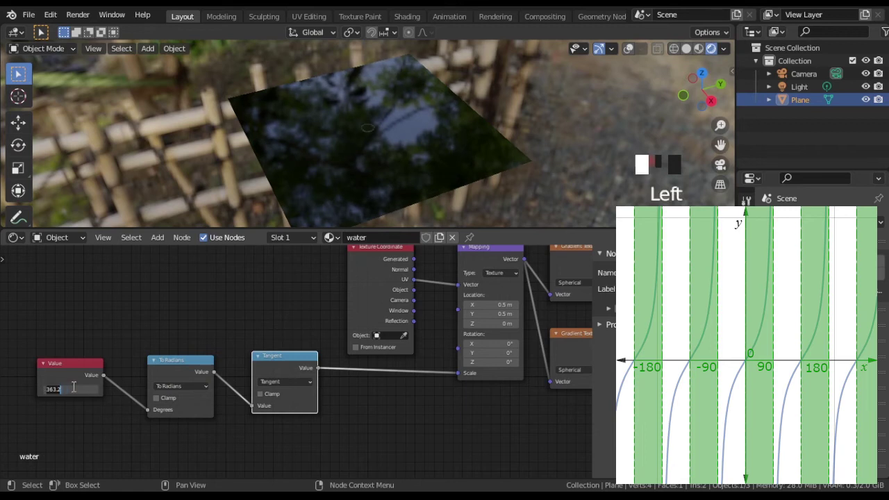
pyautogui.write('0')
pyautogui.press('Return')
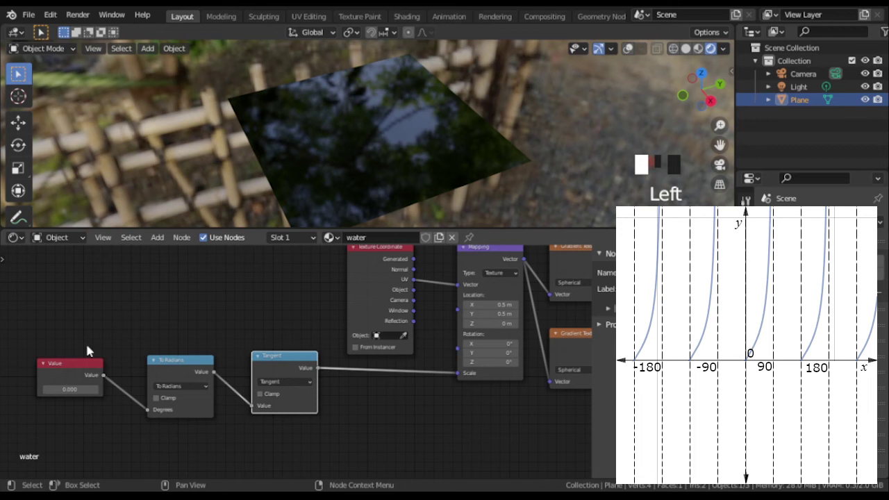
# Move the To Radians and Tangent nodes left and tuck Tangent closer to To Radians
pyautogui.moveTo(152, 329); pyautogui.dragTo(308, 437)
pyautogui.press('g')
pyautogui.click(271, 433)
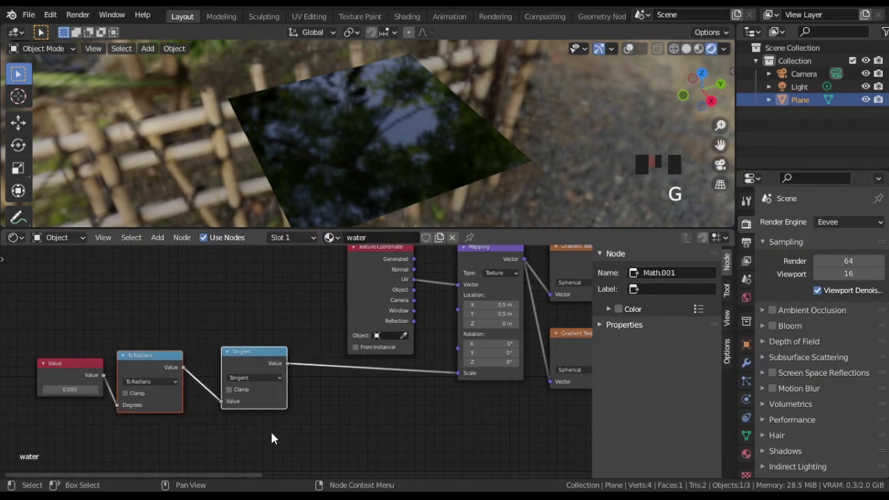
pyautogui.click(252, 351)
pyautogui.press('g')
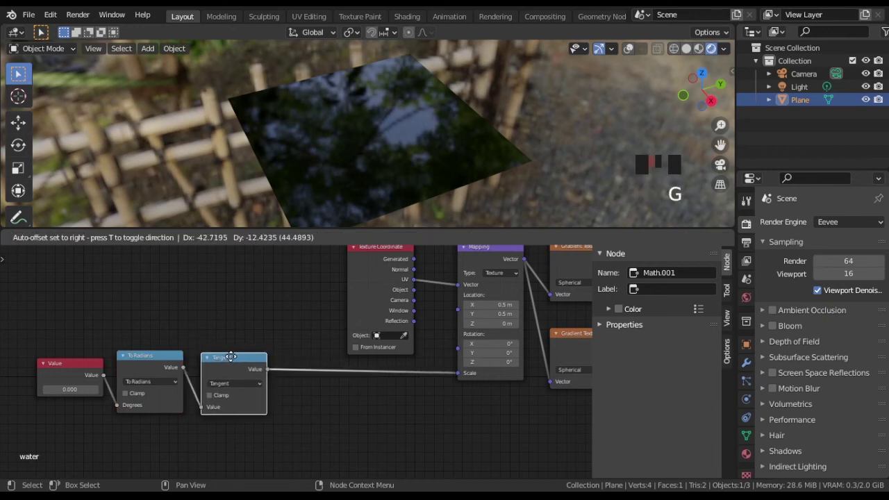
pyautogui.click(223, 354)
pyautogui.click(346, 424)
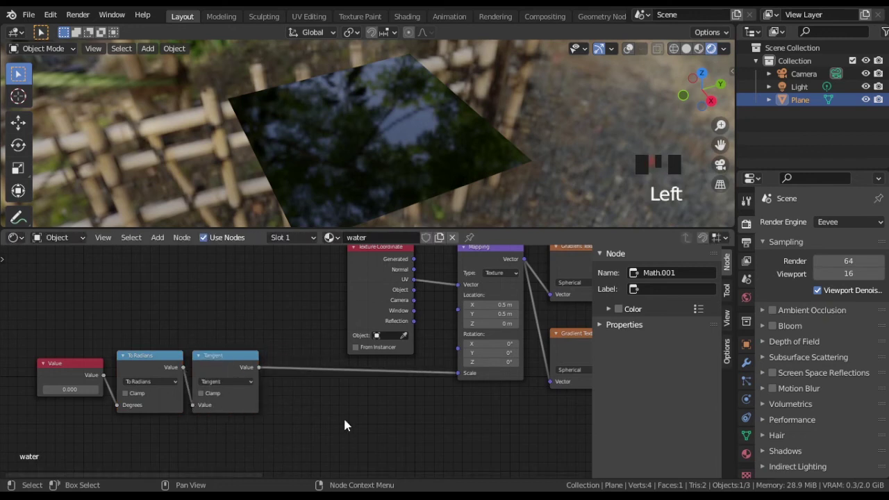
# Add a Greater Than Math node fed by Tangent's output, with Threshold 0
pyautogui.hotkey('shift', 'a')
pyautogui.moveTo(363, 417)
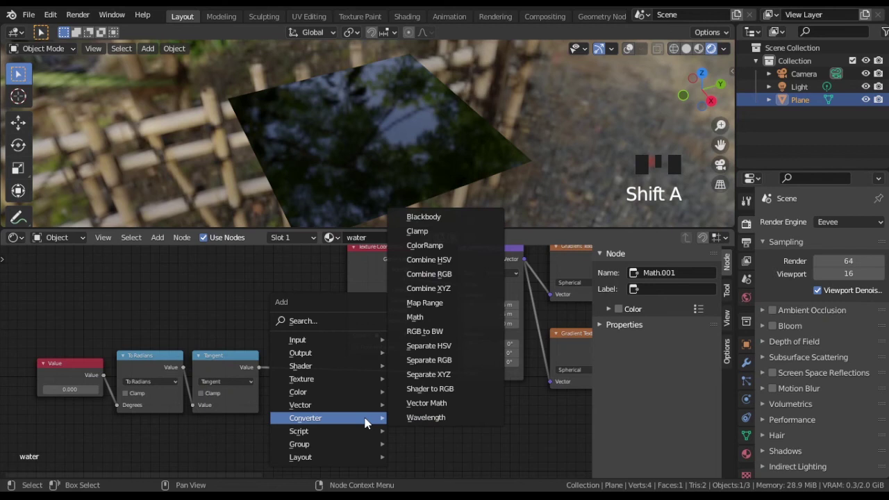
pyautogui.click(434, 318)
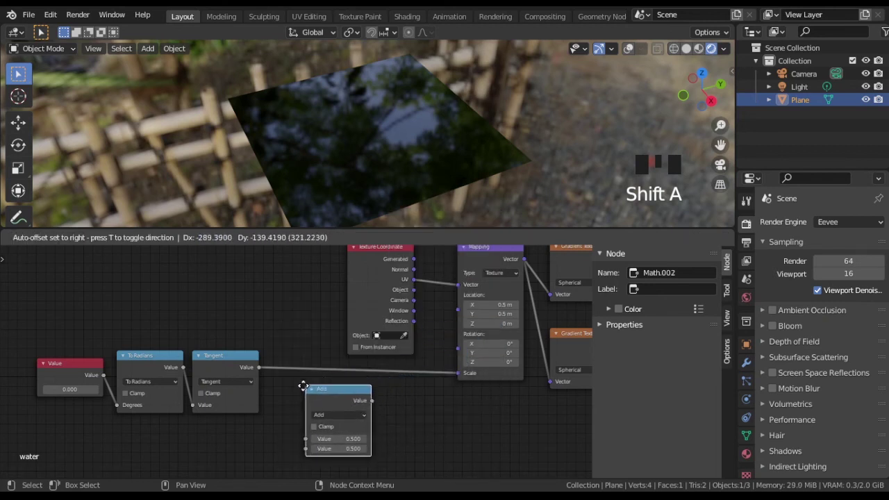
pyautogui.click(300, 390)
pyautogui.click(335, 416)
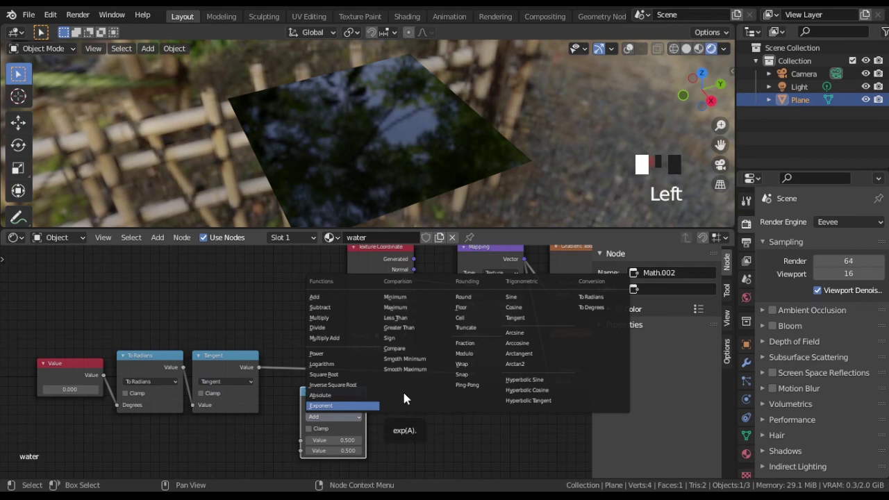
pyautogui.click(412, 324)
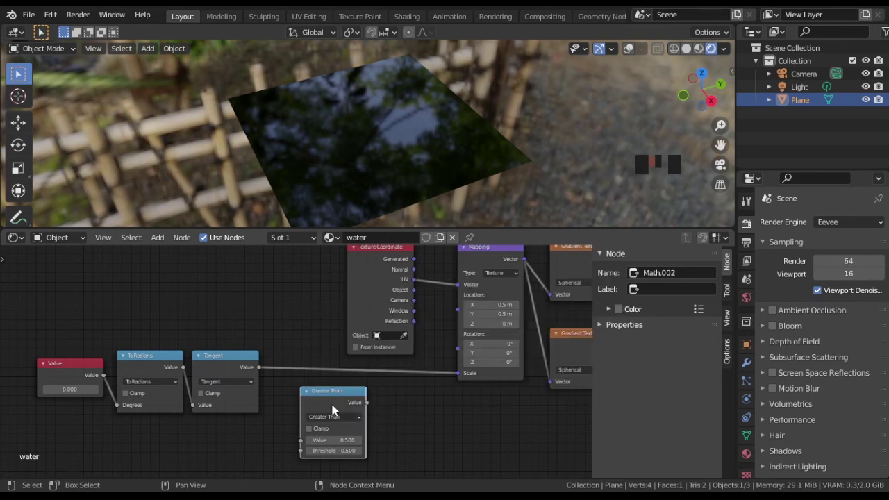
pyautogui.moveTo(259, 366); pyautogui.dragTo(301, 440)
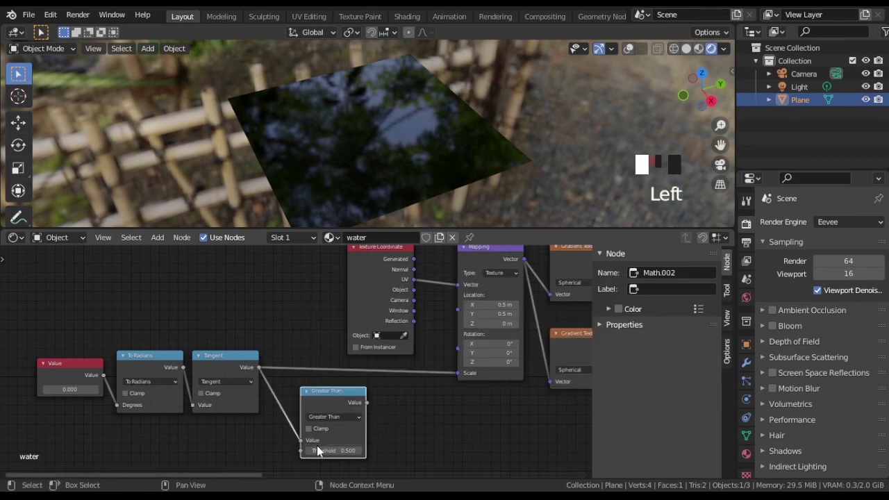
pyautogui.click(342, 450)
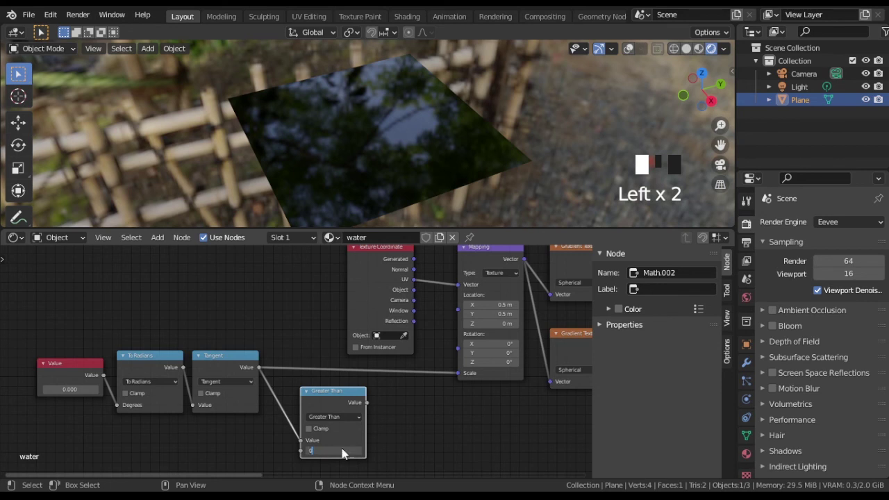
pyautogui.write('0')
pyautogui.press('Return')
pyautogui.moveTo(351, 393); pyautogui.dragTo(335, 395)
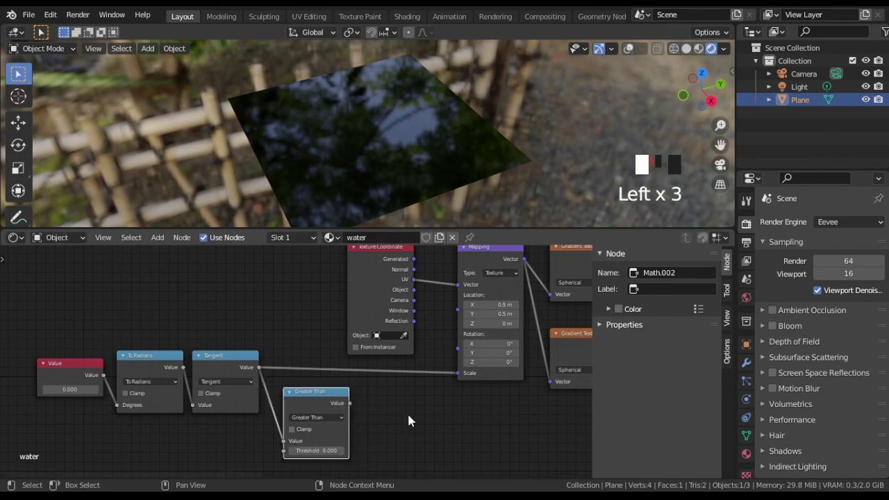
# Insert a Multiply Math node into the Tangent-to-Mapping Scale link
pyautogui.click(408, 420)
pyautogui.hotkey('shift', 'a')
pyautogui.moveTo(409, 416)
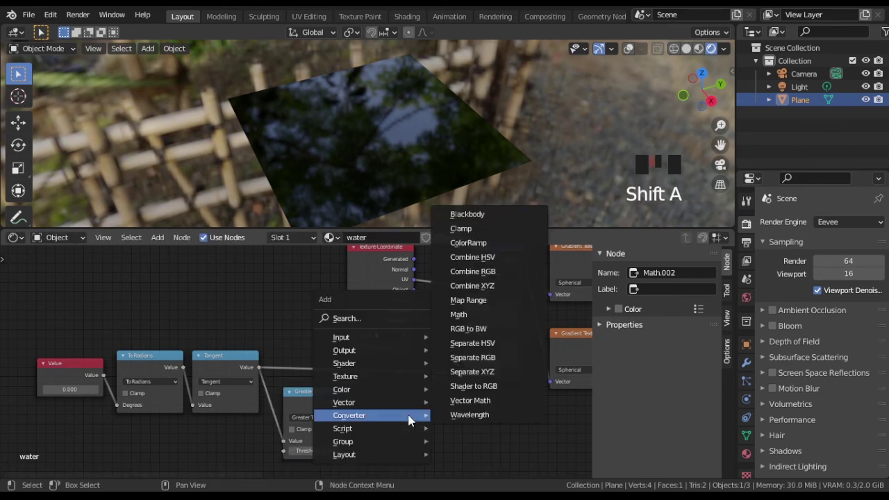
pyautogui.click(468, 320)
pyautogui.click(388, 371)
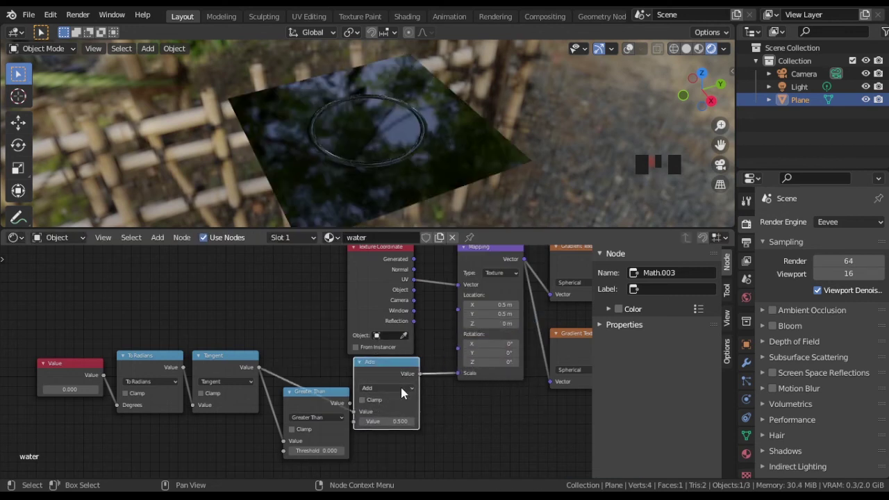
pyautogui.click(400, 389)
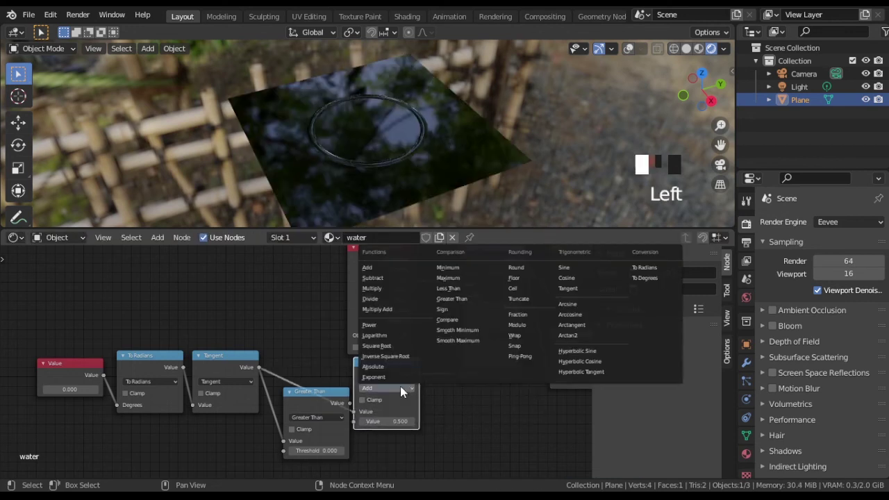
pyautogui.click(372, 288)
# Place Greater Than beneath the Multiply node and raise the Value to 168.600
pyautogui.moveTo(385, 418); pyautogui.dragTo(411, 394, button='middle')
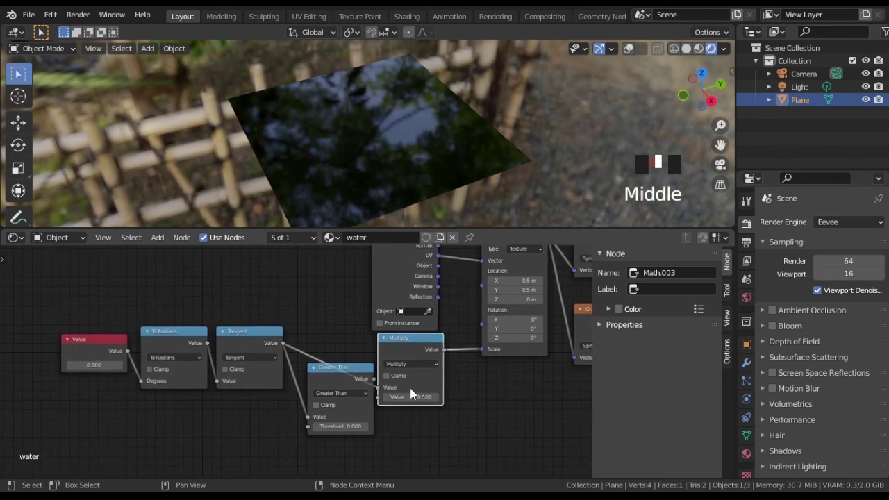
pyautogui.moveTo(345, 372); pyautogui.dragTo(377, 397)
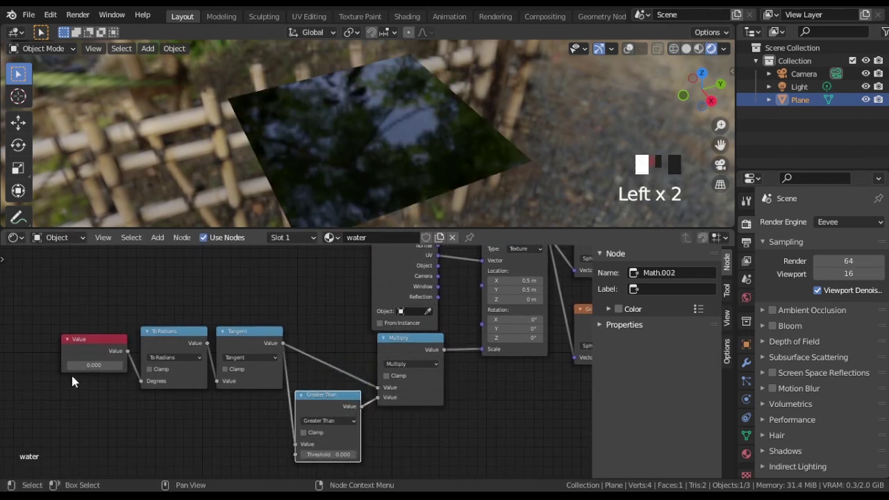
pyautogui.moveTo(70, 366); pyautogui.dragTo(132, 366)
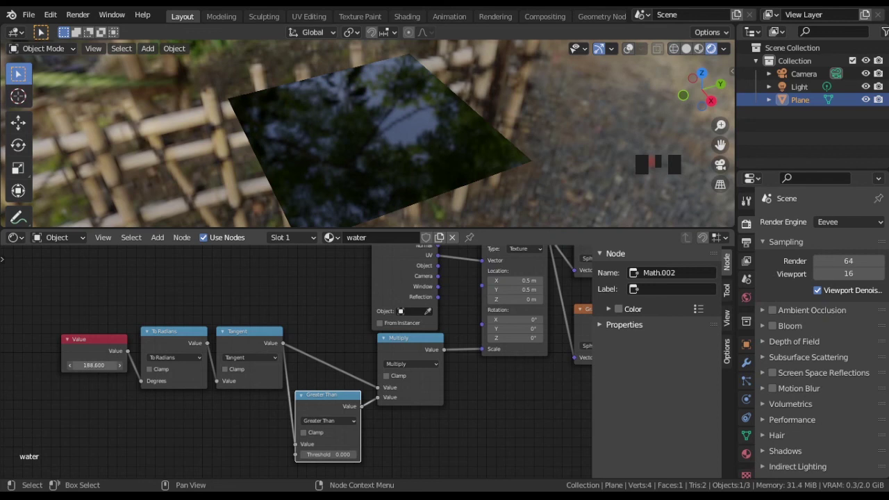
# Scrub the Value higher to test the ring's growth, then reset it to 0
pyautogui.moveTo(132, 365); pyautogui.dragTo(153, 366)
pyautogui.moveTo(152, 366); pyautogui.dragTo(160, 366)
pyautogui.click(103, 366)
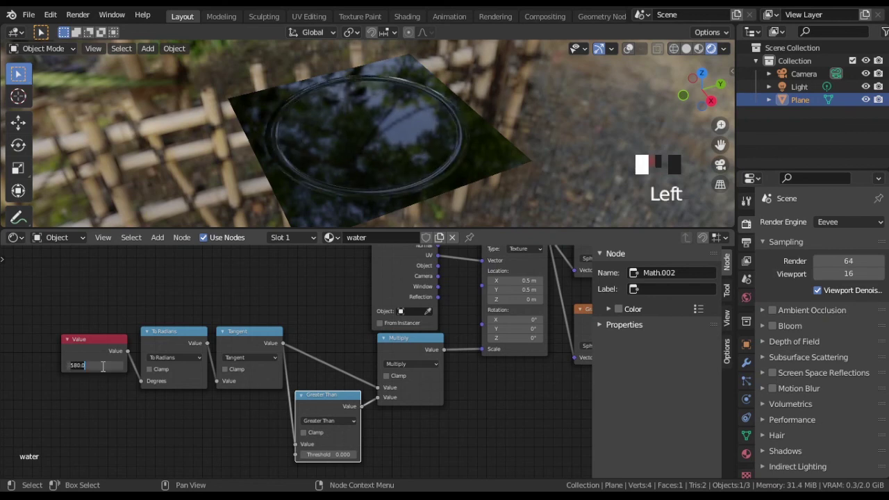
pyautogui.write('0')
pyautogui.press('Return')
# Zoom in on the Value node and raise it again toward 213.9
pyautogui.moveTo(71, 407); pyautogui.dragTo(196, 406, button='middle')
pyautogui.scroll(4, 194, 412)
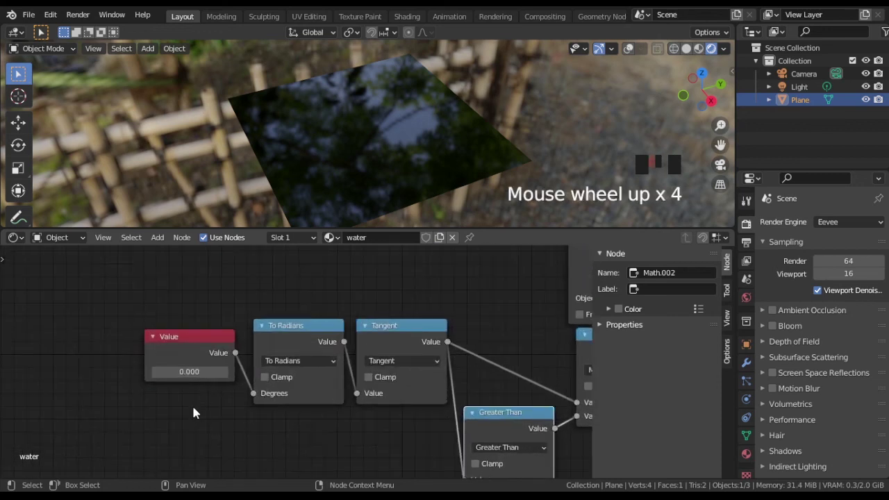
pyautogui.scroll(1, 184, 408)
pyautogui.moveTo(173, 372)
pyautogui.mouseDown()
pyautogui.moveTo(209, 372)
pyautogui.moveTo(157, 372)
pyautogui.moveTo(229, 372)
pyautogui.moveTo(190, 371)
pyautogui.mouseUp()
pyautogui.click(190, 369)
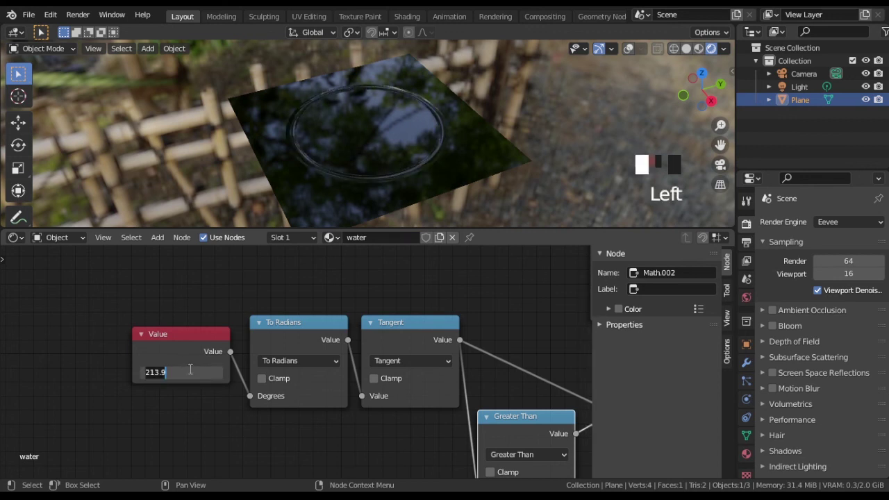